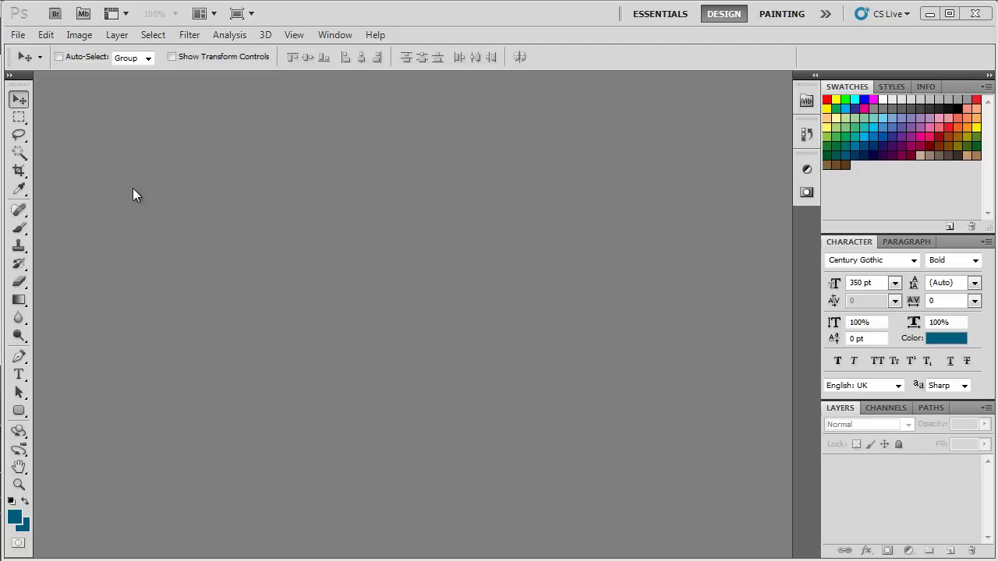
Step: Create a new 16 × 11 inch, 300 pixels/inch document with a transparent background
{"action": "left_click", "coordinate": [17, 34]}
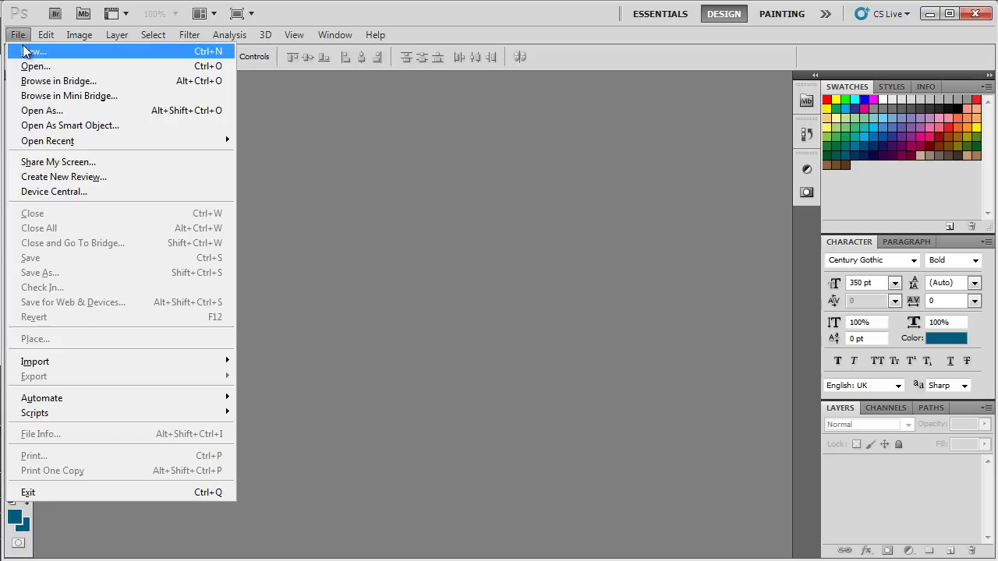
{"action": "left_click", "coordinate": [27, 52]}
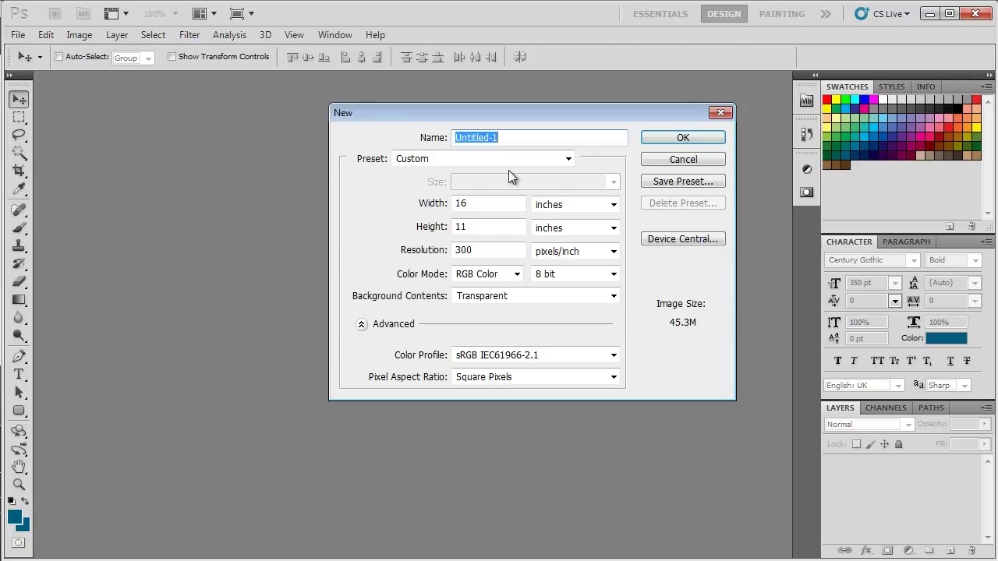
{"action": "left_click", "coordinate": [657, 139]}
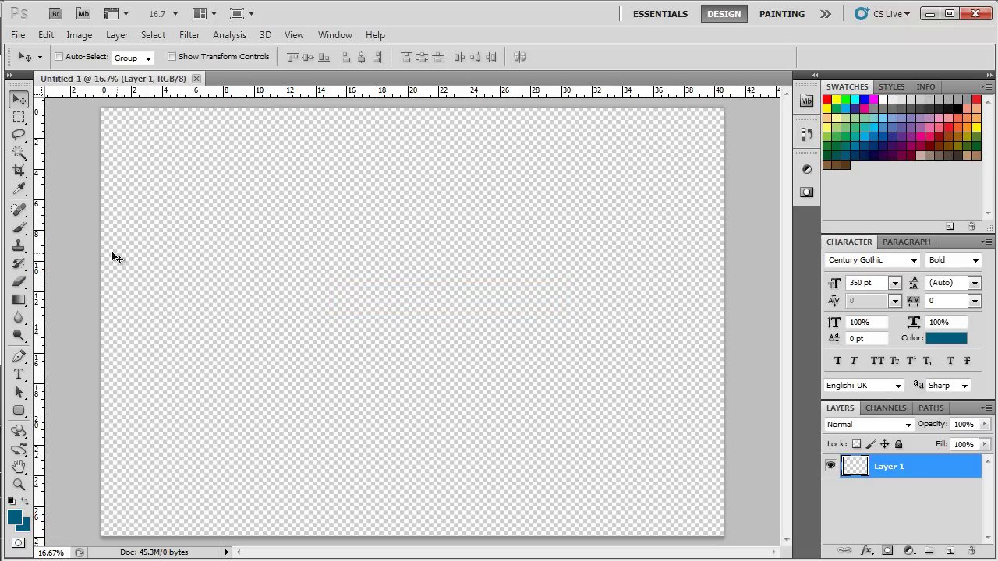
Step: Rename Layer 1 to 'BACKGROUND 1' and Paint Bucket-fill the canvas with green 8dc73f
{"action": "left_click_drag", "start_coordinate": [19, 300], "coordinate": [70, 318]}
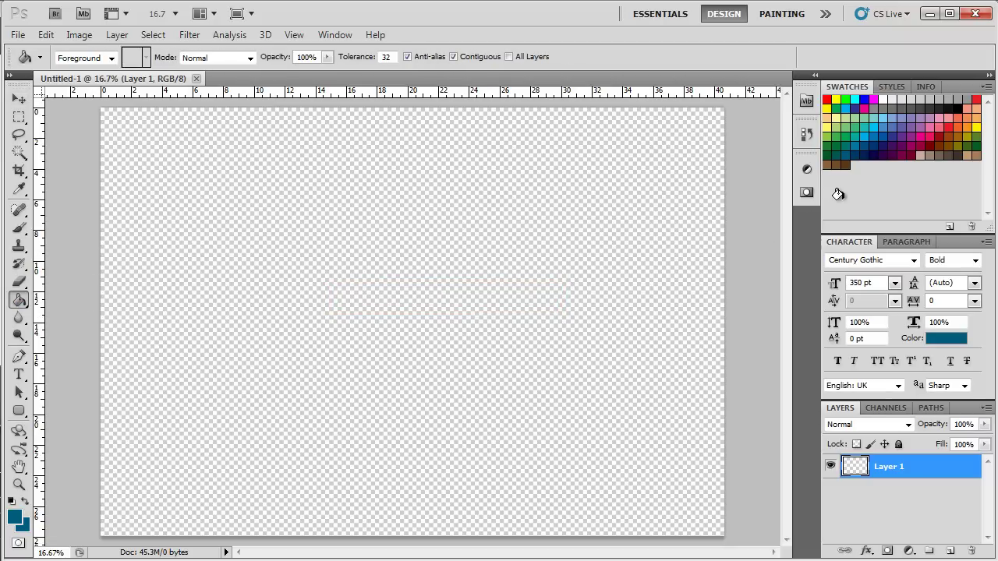
{"action": "left_click", "coordinate": [832, 136]}
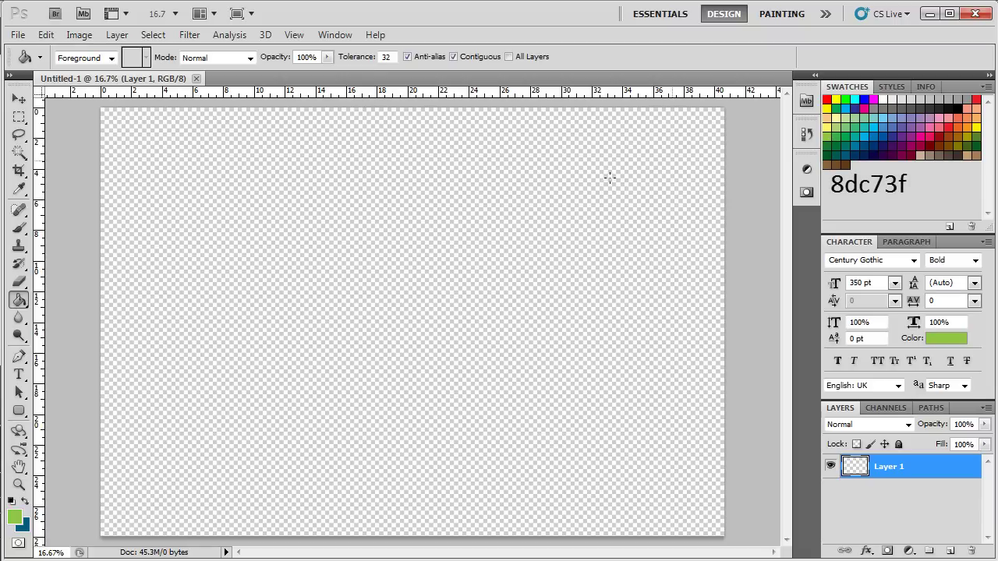
{"action": "double_click", "coordinate": [889, 466]}
{"action": "type", "text": "BACKGROUND 1"}
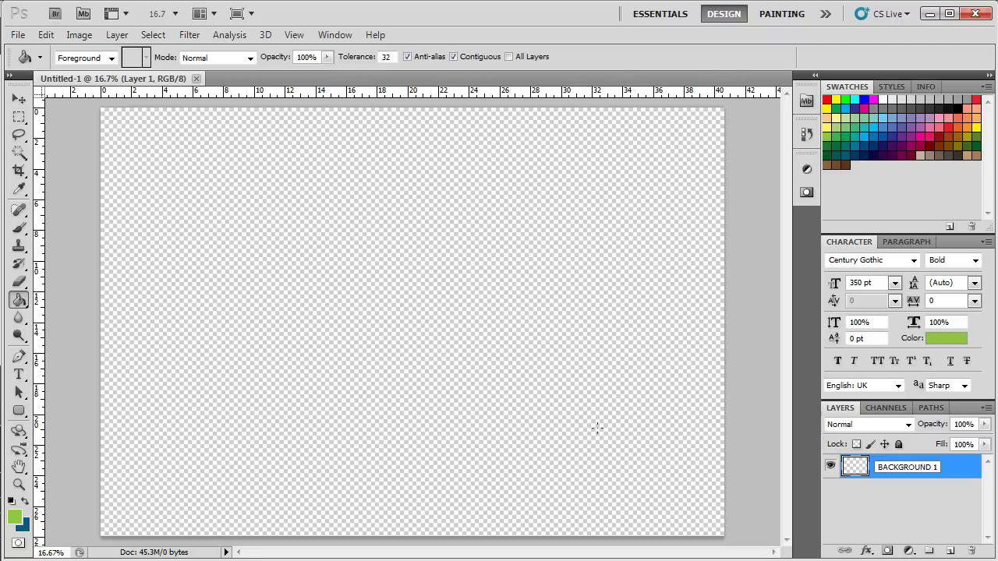
{"action": "key", "text": "Return"}
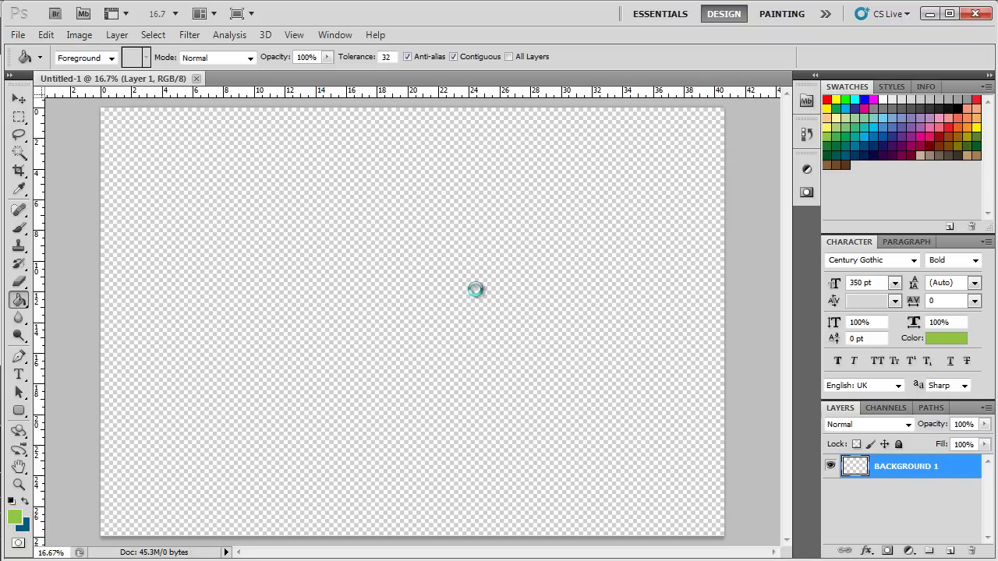
{"action": "left_click", "coordinate": [499, 287]}
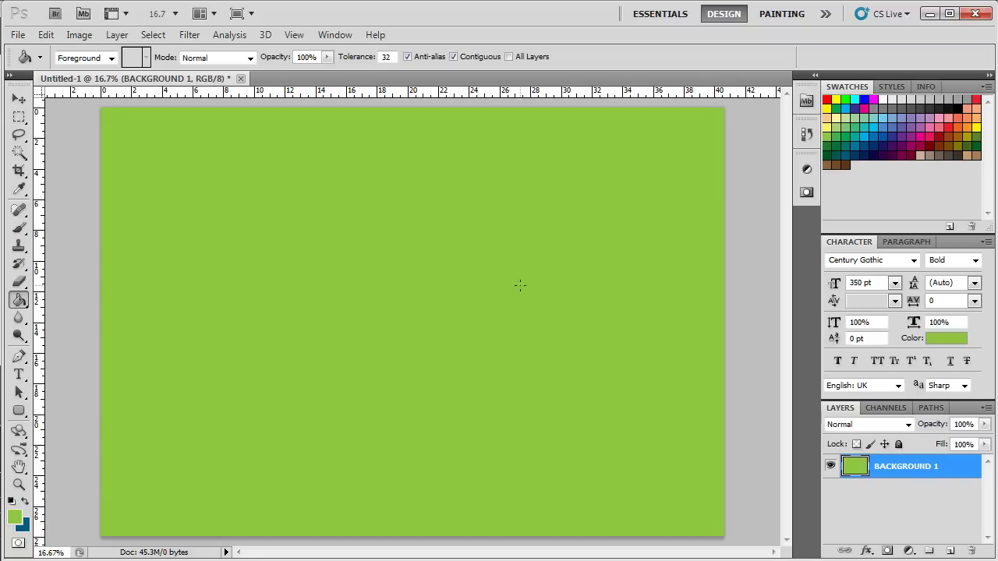
Step: Add a new layer named 'BACKGROUND 2'
{"action": "left_click", "coordinate": [950, 551]}
{"action": "double_click", "coordinate": [892, 467]}
{"action": "type", "text": "BACKGROUN"}
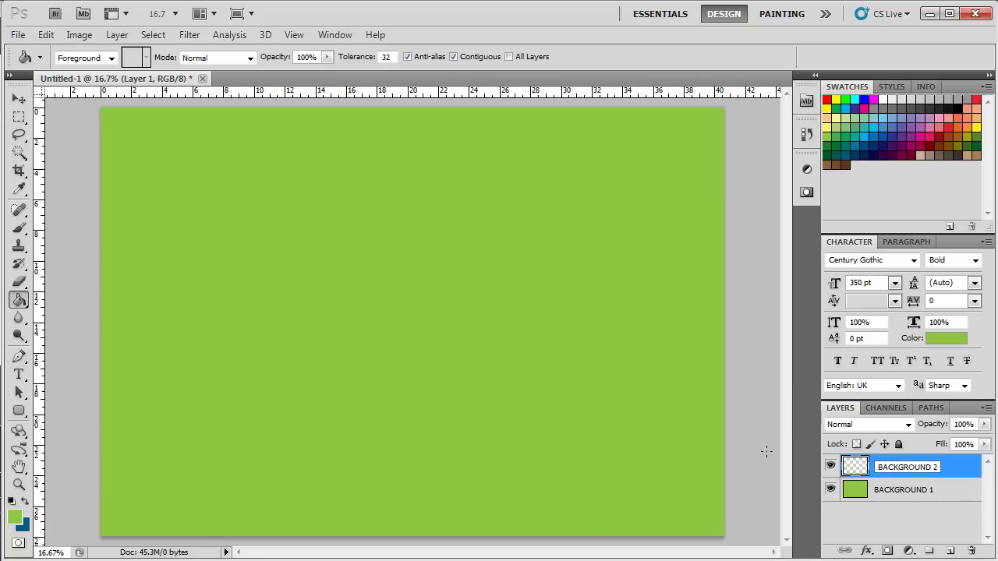
{"action": "type", "text": "D 2"}
Step: Draw a fff568-to-8dc73f radial gradient from the canvas centre to the right edge
{"action": "left_click_drag", "start_coordinate": [19, 300], "coordinate": [85, 299]}
{"action": "left_click", "coordinate": [87, 57]}
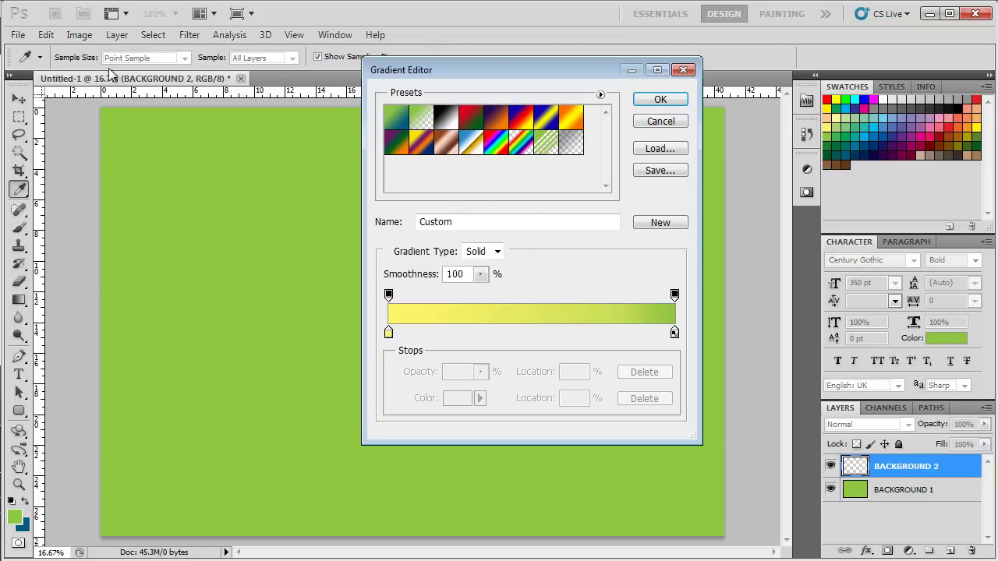
{"action": "left_click", "coordinate": [677, 102]}
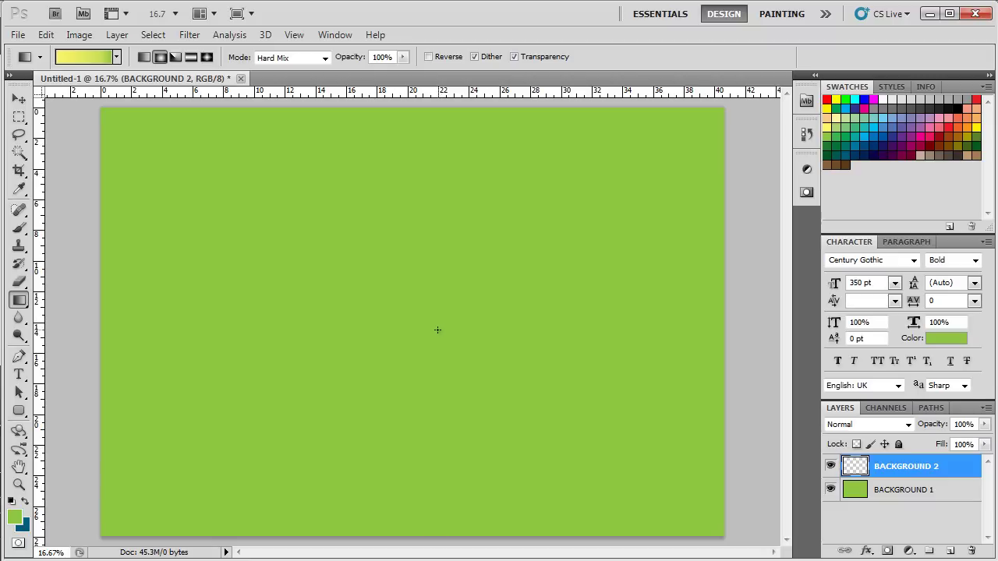
{"action": "left_click_drag", "start_coordinate": [416, 327], "coordinate": [725, 331]}
{"action": "left_click", "coordinate": [905, 425]}
Step: Set BACKGROUND 2 to Multiply and add a new layer named 'BORDER'
{"action": "left_click", "coordinate": [847, 74]}
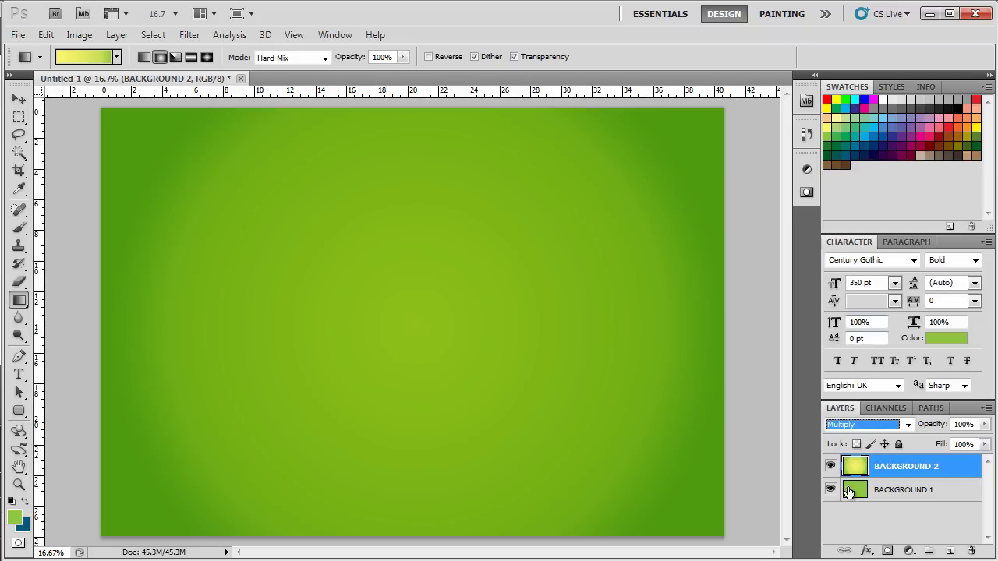
{"action": "left_click", "coordinate": [949, 552]}
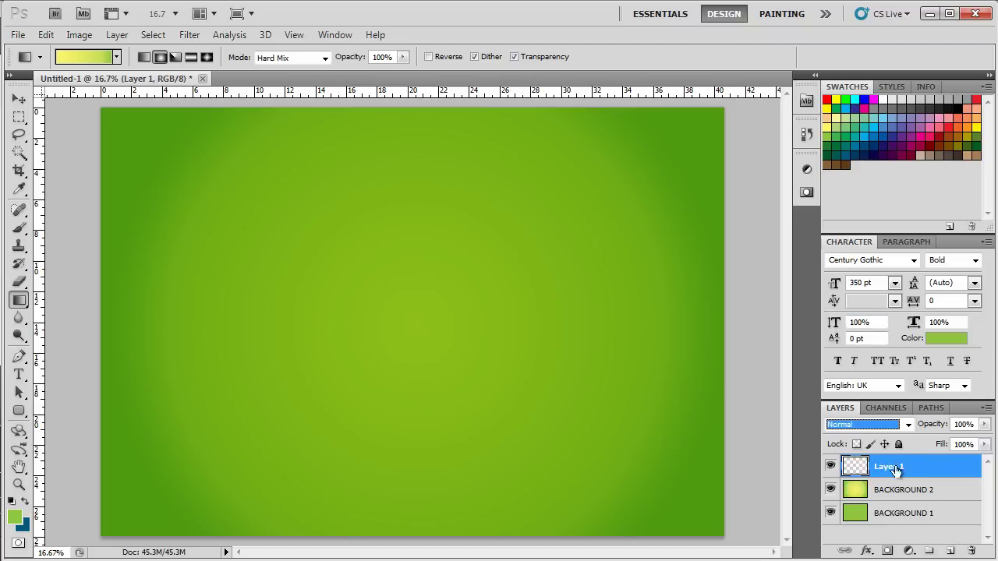
{"action": "double_click", "coordinate": [897, 466]}
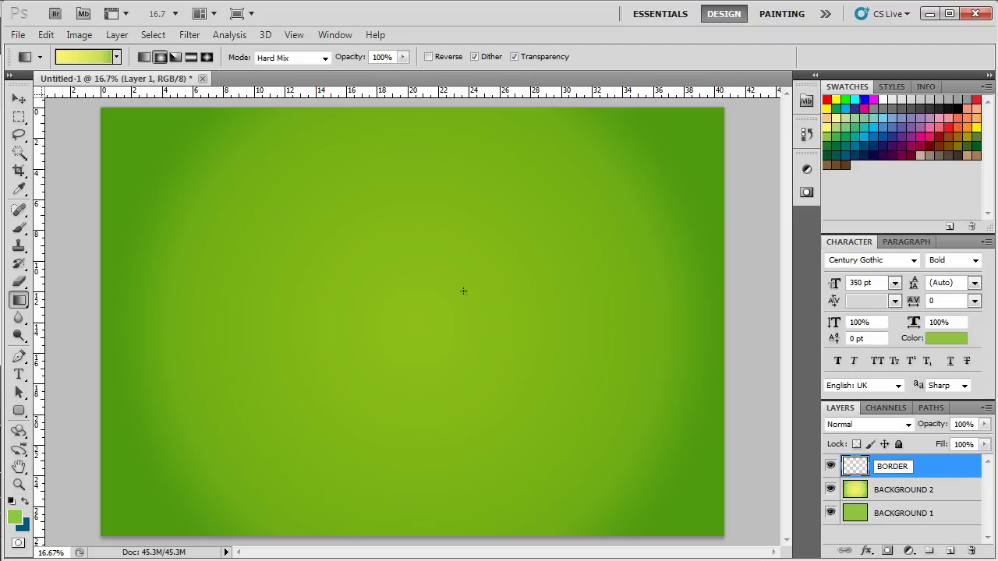
{"action": "type", "text": "BORDER"}
Step: Pick the 100 px textured brush in dark teal and resize it to 300
{"action": "left_click", "coordinate": [18, 227]}
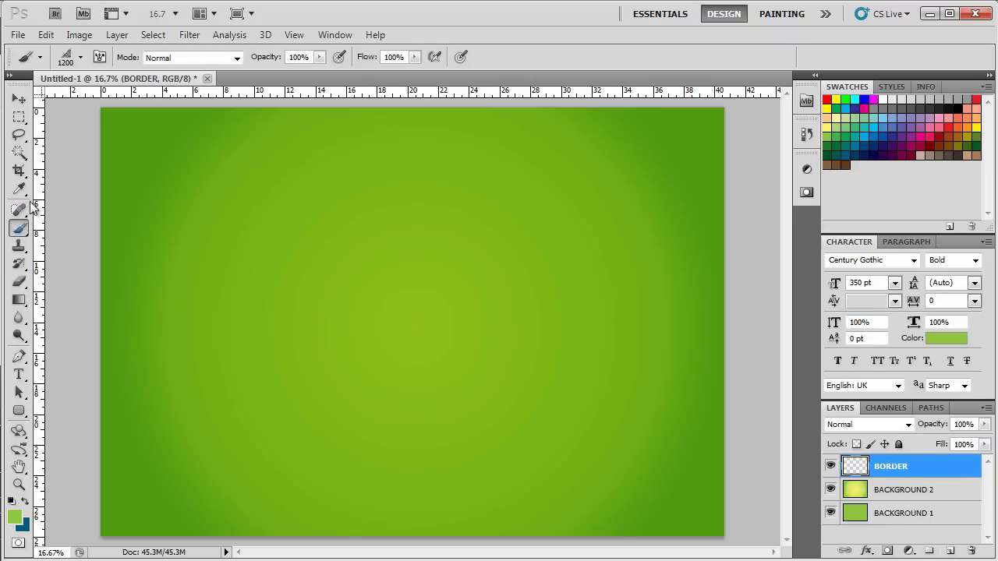
{"action": "left_click", "coordinate": [80, 60]}
{"action": "left_click_drag", "start_coordinate": [178, 211], "coordinate": [179, 168]}
{"action": "scroll", "coordinate": [142, 218], "scroll_direction": "down", "scroll_amount": 4}
{"action": "scroll", "coordinate": [143, 219], "scroll_direction": "down", "scroll_amount": 3}
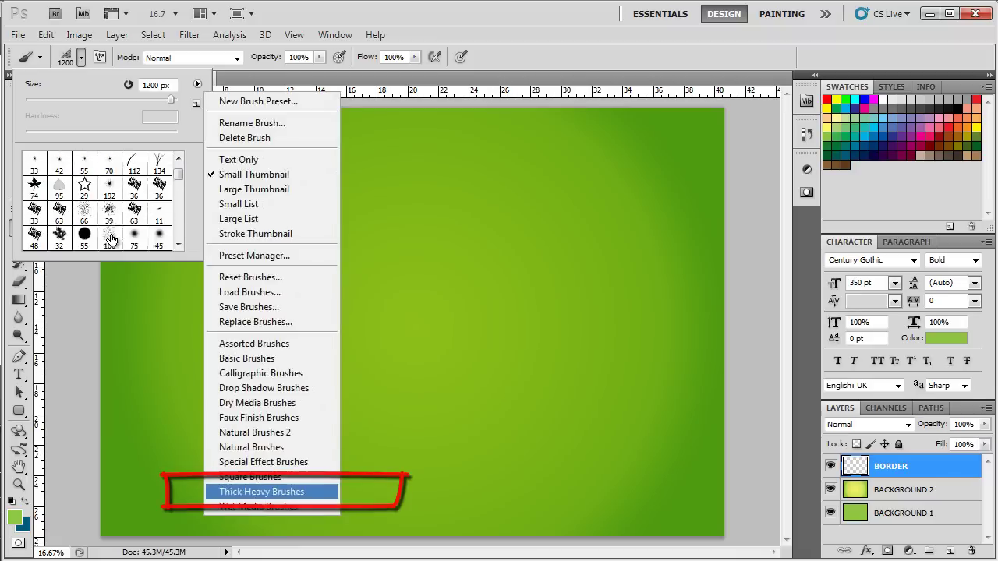
{"action": "left_click", "coordinate": [109, 218]}
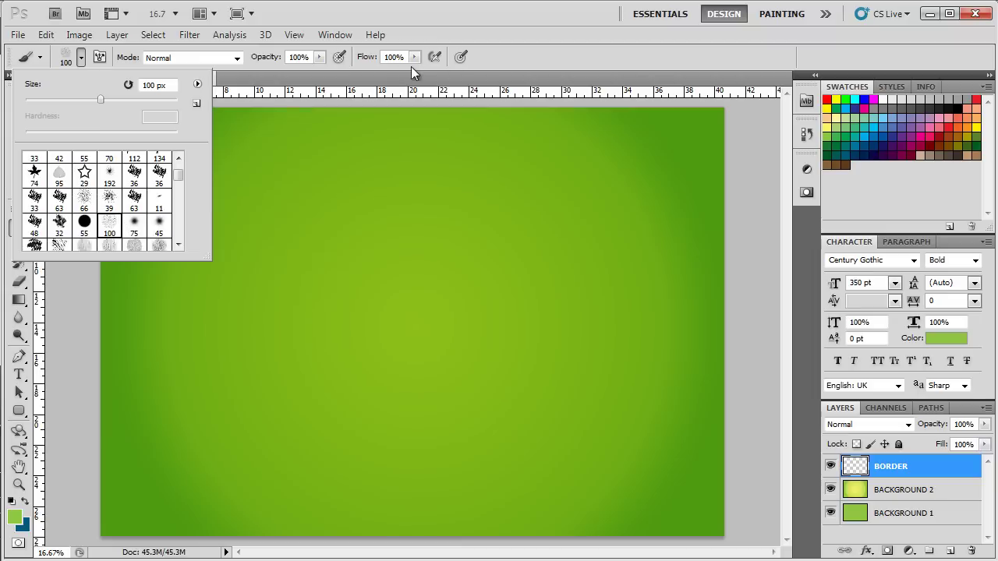
{"action": "left_click", "coordinate": [559, 64]}
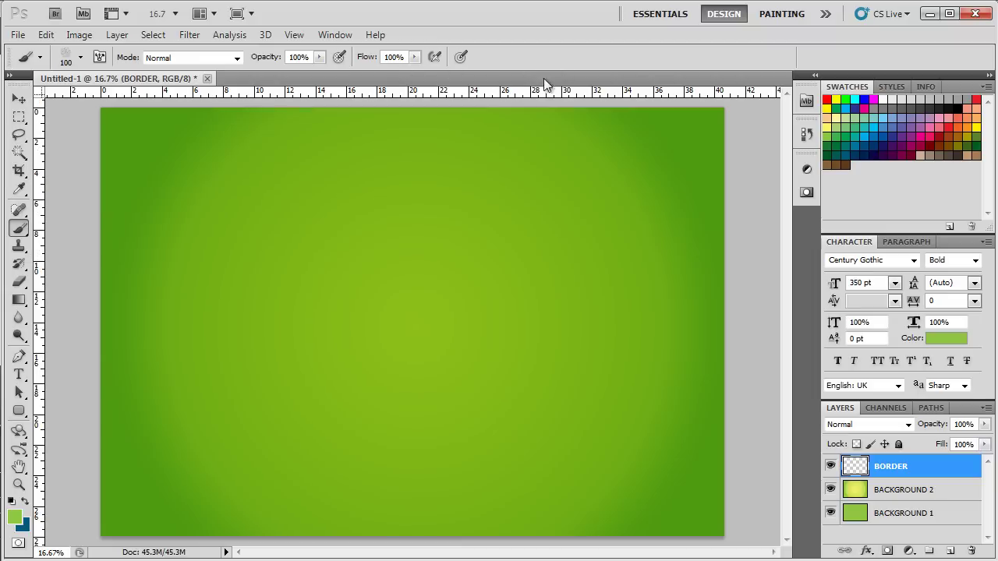
{"action": "left_click", "coordinate": [852, 151]}
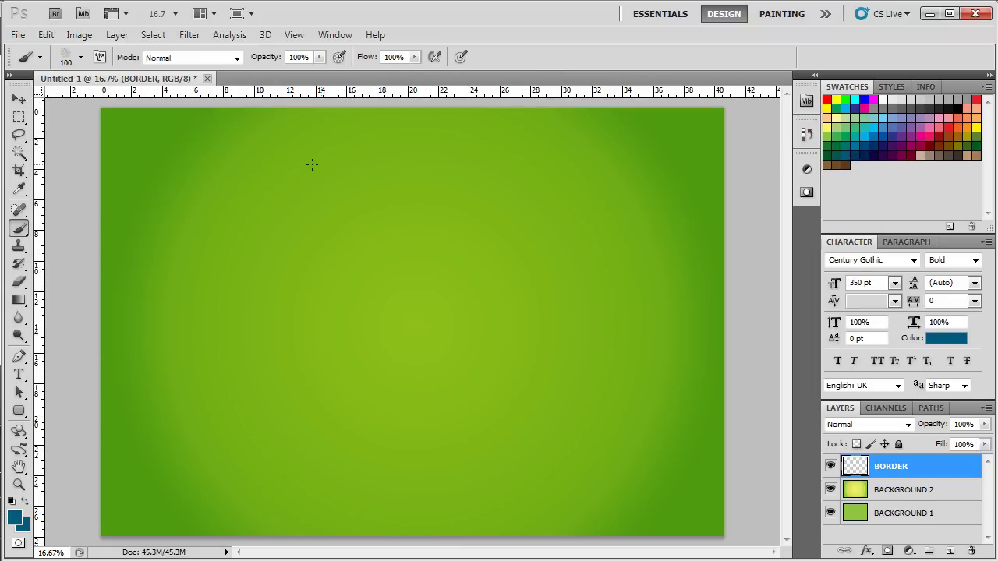
{"action": "key", "text": "bracketright"}
{"action": "key", "text": "bracketright"}
{"action": "key", "text": "bracketright"}
{"action": "key", "text": "bracketright"}
{"action": "key", "text": "bracketright"}
{"action": "key", "text": "bracketleft"}
{"action": "key", "text": "bracketleft"}
{"action": "key", "text": "bracketleft"}
Step: Paint teal along all four canvas edges and blend the BORDER layer in Soft Light
{"action": "left_click", "coordinate": [716, 100], "text": "shift"}
{"action": "left_click", "coordinate": [724, 527], "text": "shift"}
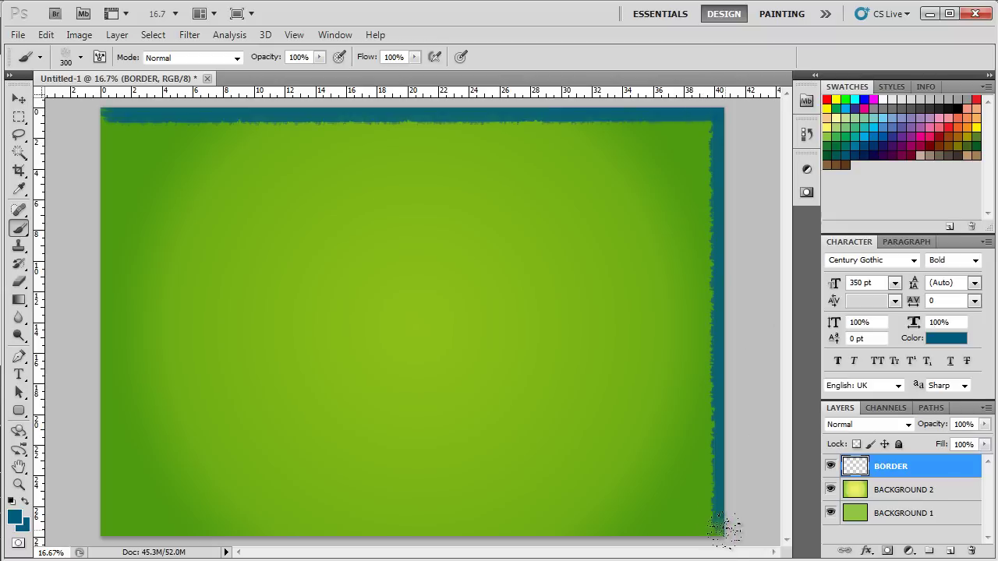
{"action": "left_click", "coordinate": [100, 527], "text": "shift"}
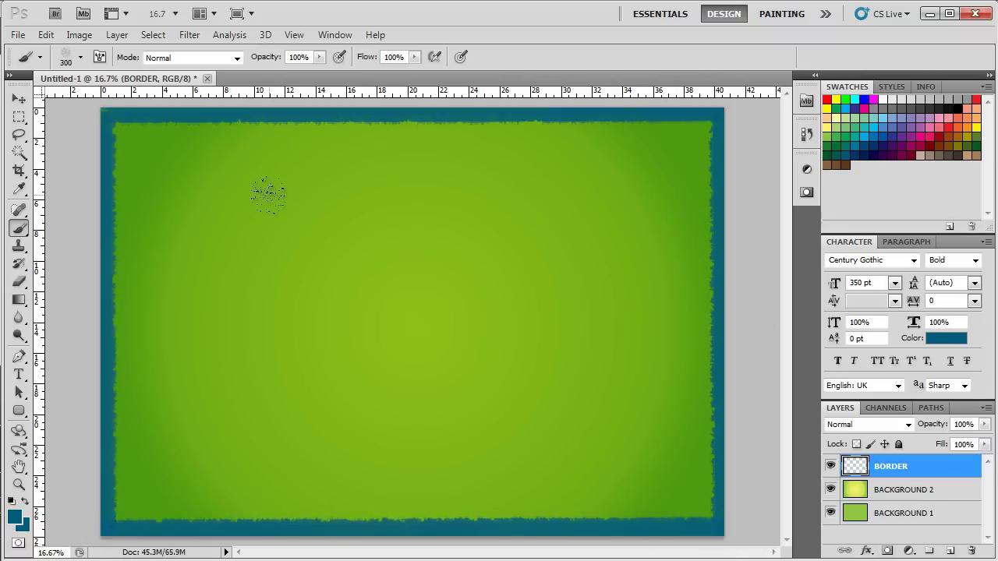
{"action": "left_click", "coordinate": [901, 425]}
{"action": "left_click", "coordinate": [860, 225]}
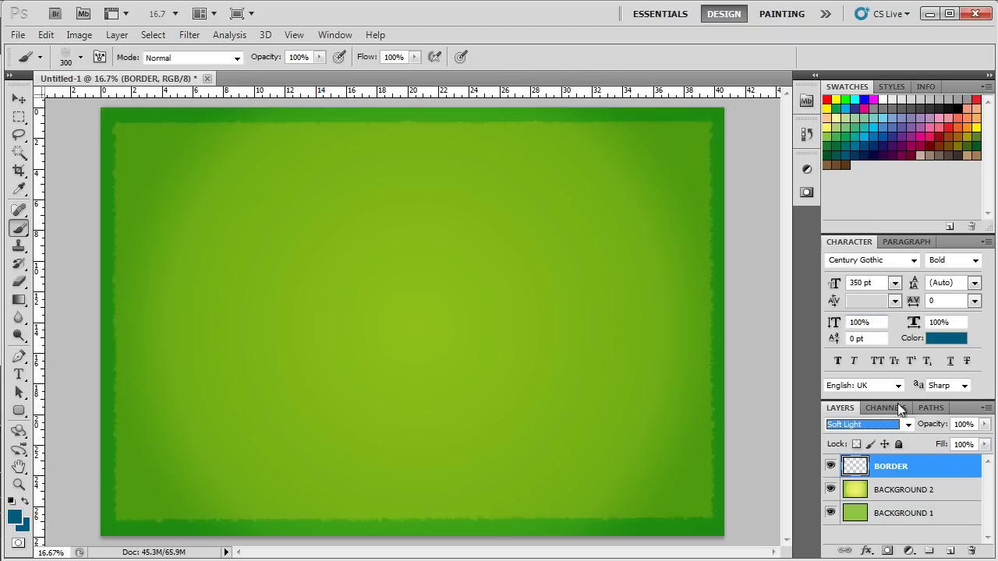
Step: Add a new layer named 'pattern 1' and browse the Brush tool's presets
{"action": "left_click", "coordinate": [949, 551]}
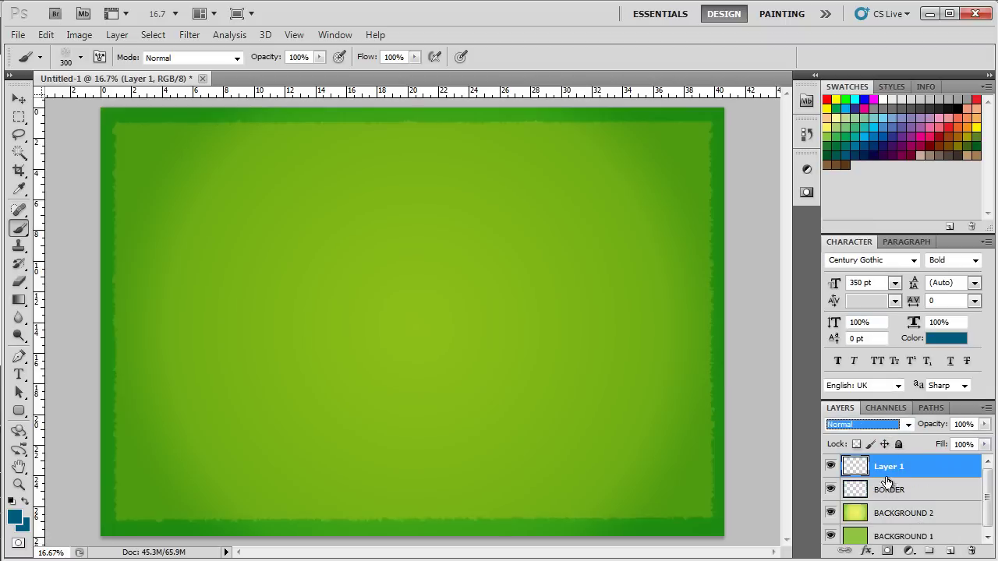
{"action": "double_click", "coordinate": [889, 468]}
{"action": "type", "text": "pattern 1"}
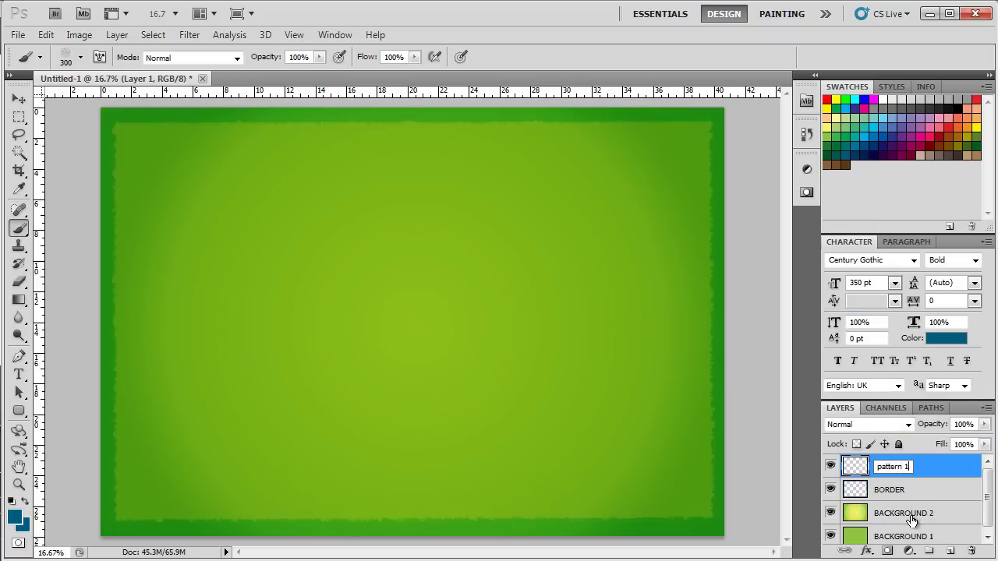
{"action": "left_click", "coordinate": [21, 230]}
{"action": "left_click", "coordinate": [78, 59]}
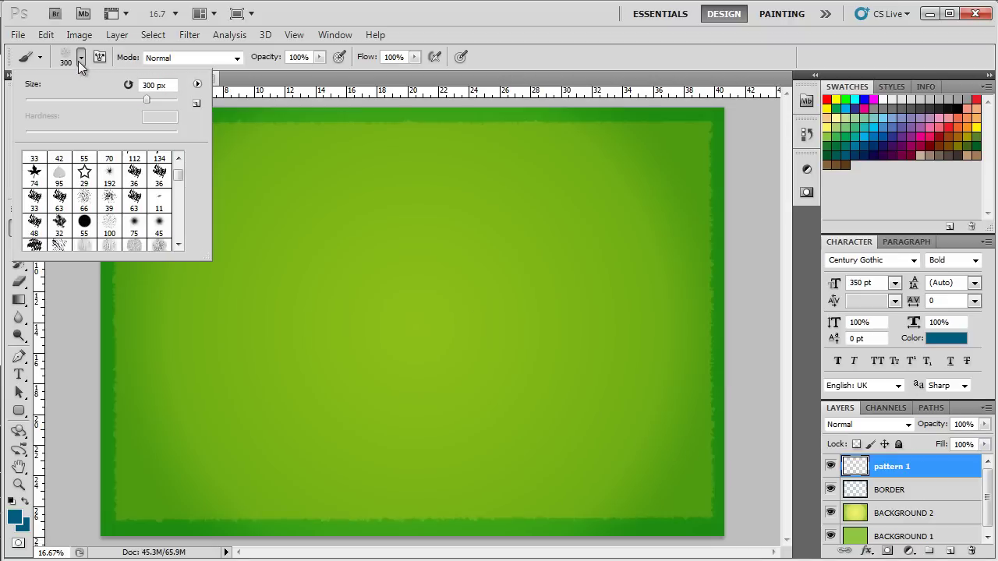
{"action": "scroll", "coordinate": [160, 187], "scroll_direction": "down", "scroll_amount": 3}
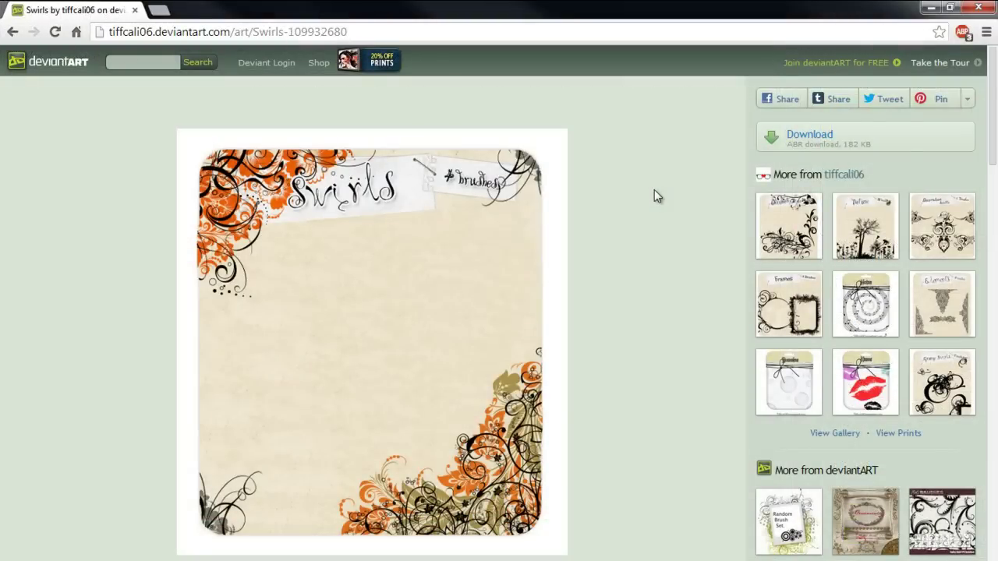
{"action": "scroll", "coordinate": [655, 197], "scroll_direction": "down", "scroll_amount": 3}
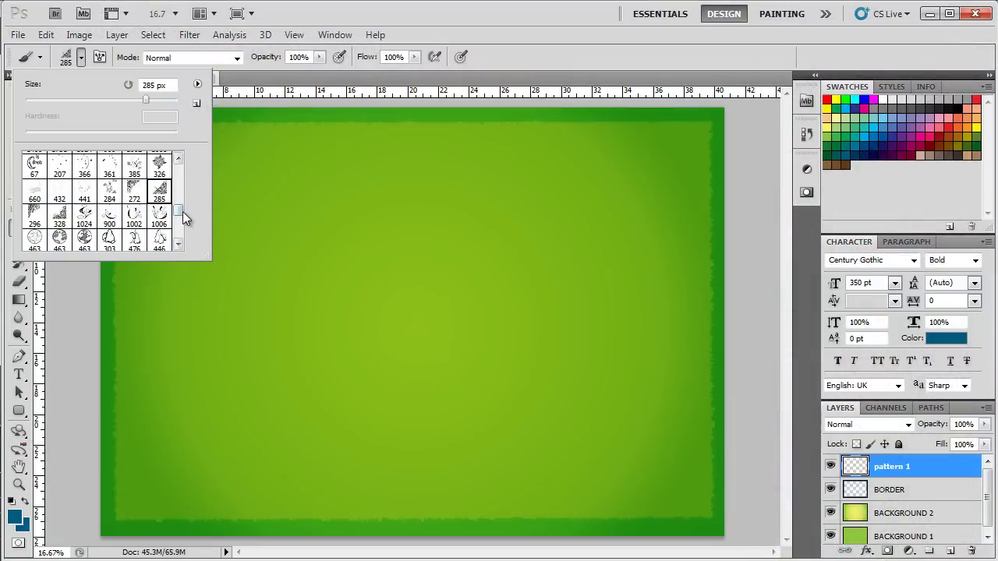
Step: Stamp the swirl corner brush at 1300 px bottom-right and blend pattern 1 in Soft Light
{"action": "left_click", "coordinate": [581, 58]}
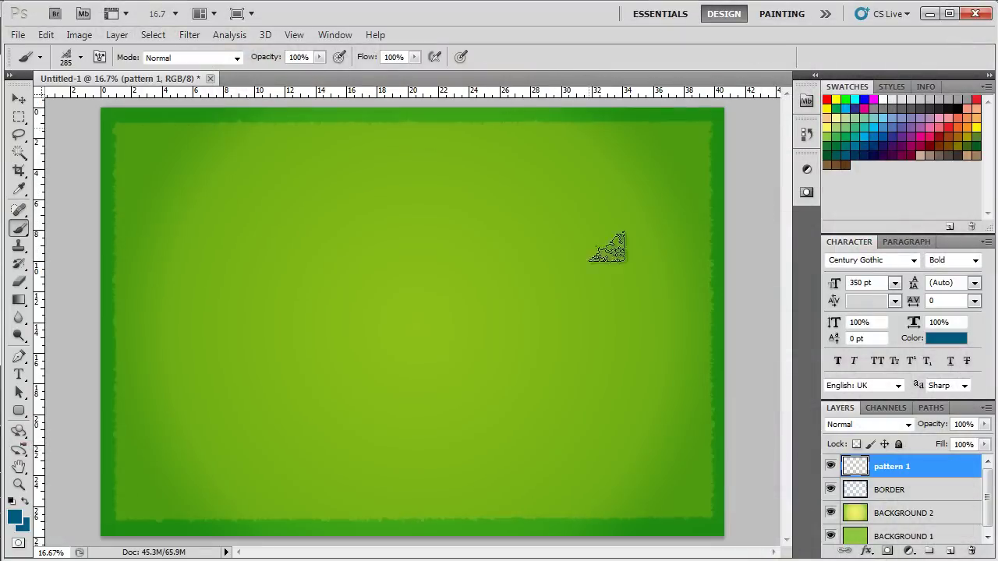
{"action": "key", "text": "bracketright"}
{"action": "key", "text": "bracketright"}
{"action": "key", "text": "bracketright"}
{"action": "key", "text": "bracketright"}
{"action": "key", "text": "bracketright"}
{"action": "key", "text": "bracketright"}
{"action": "key", "text": "bracketright"}
{"action": "key", "text": "bracketright"}
{"action": "key", "text": "bracketright"}
{"action": "key", "text": "bracketright"}
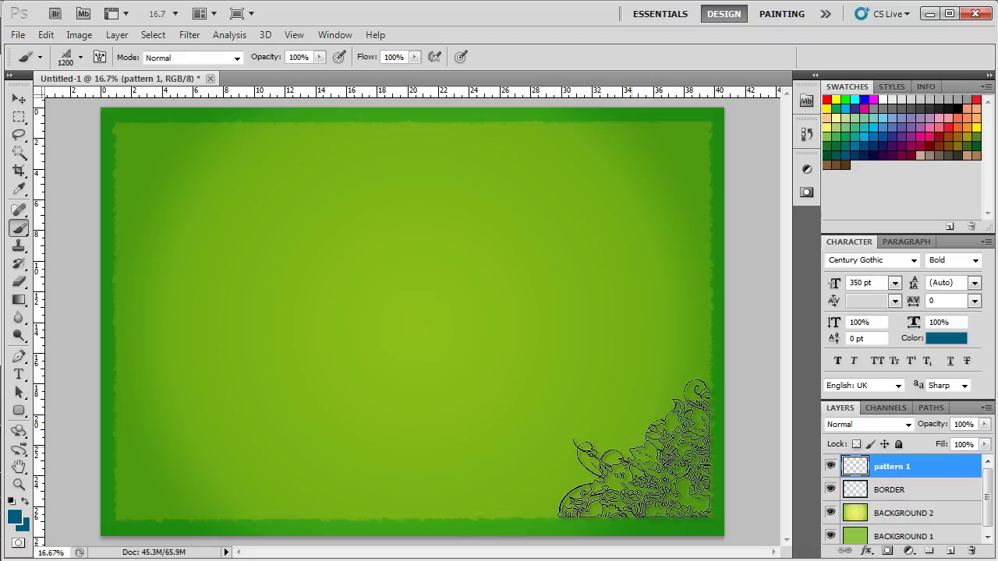
{"action": "key", "text": "bracketright"}
{"action": "left_click", "coordinate": [632, 444]}
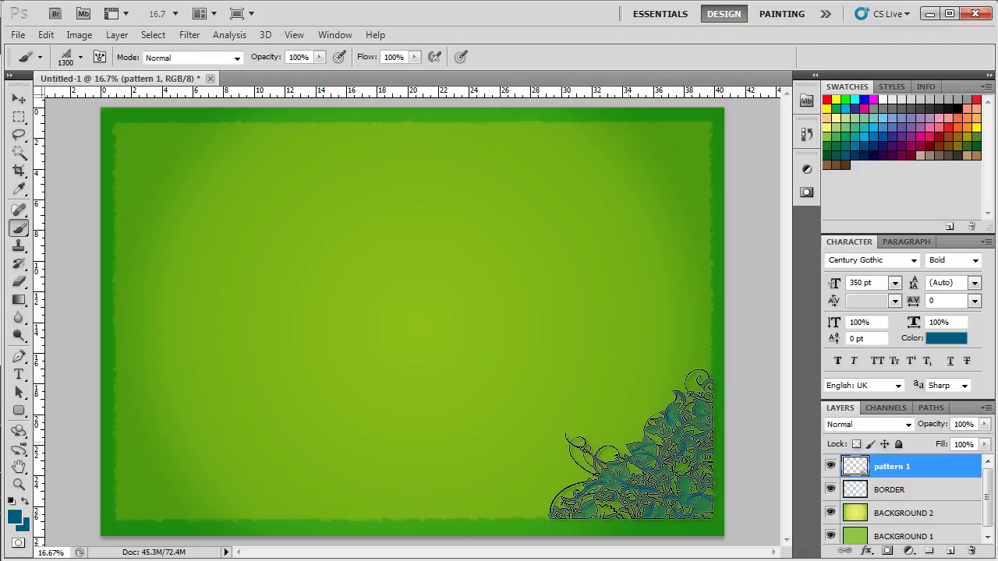
{"action": "left_click", "coordinate": [907, 423]}
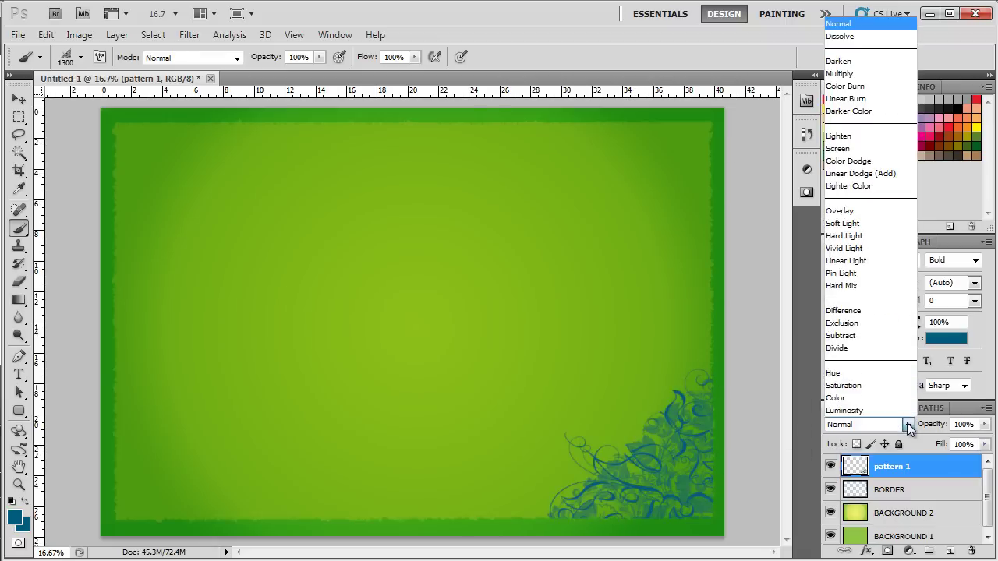
{"action": "left_click", "coordinate": [876, 224]}
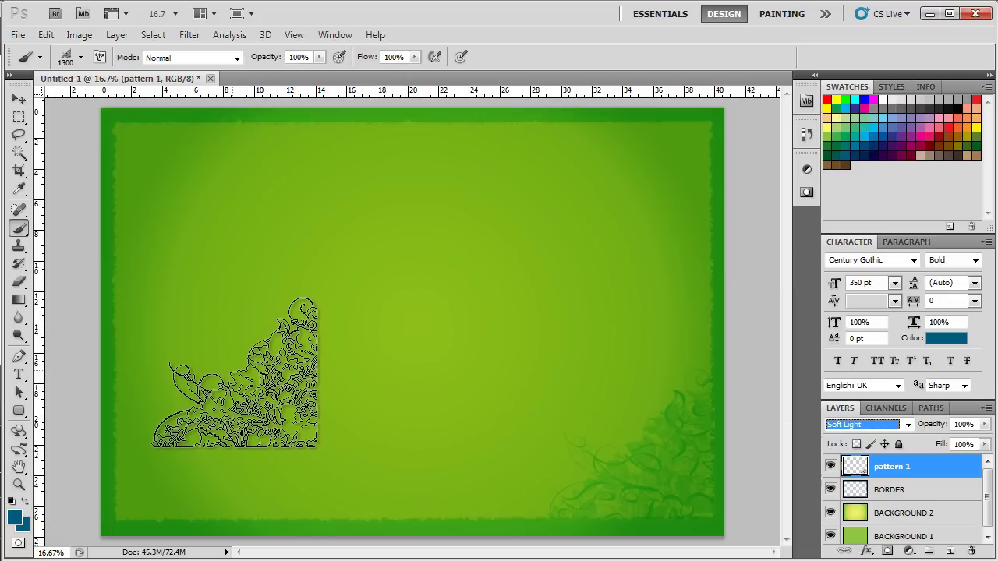
Step: Type a 'G' on the poster and move it down and to the left
{"action": "left_click", "coordinate": [19, 374]}
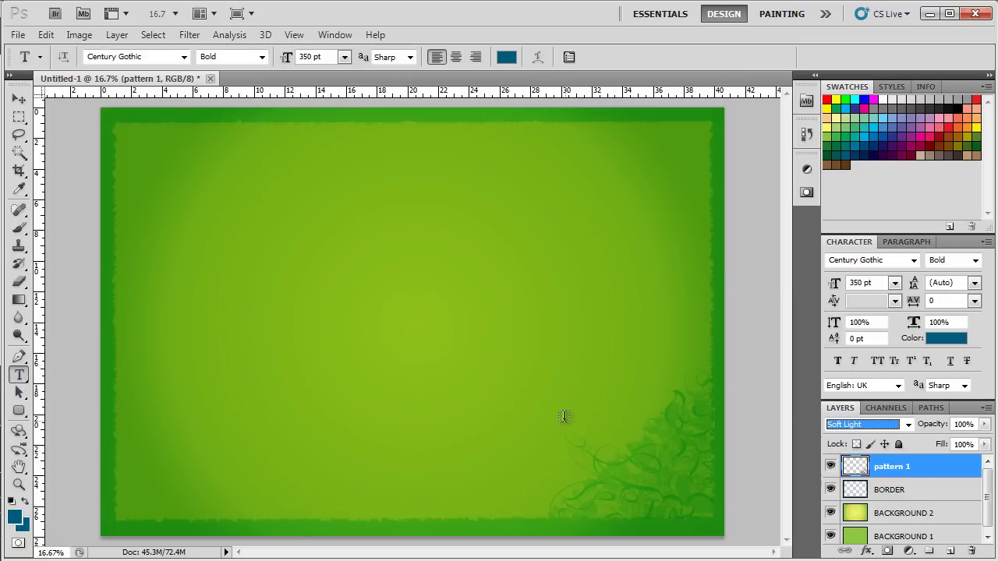
{"action": "left_click", "coordinate": [369, 322]}
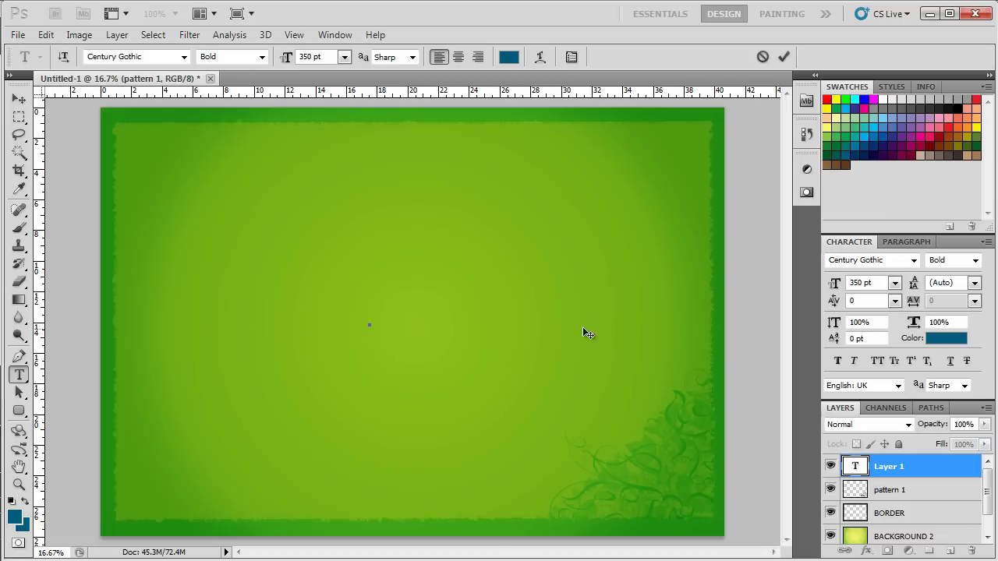
{"action": "type", "text": "G"}
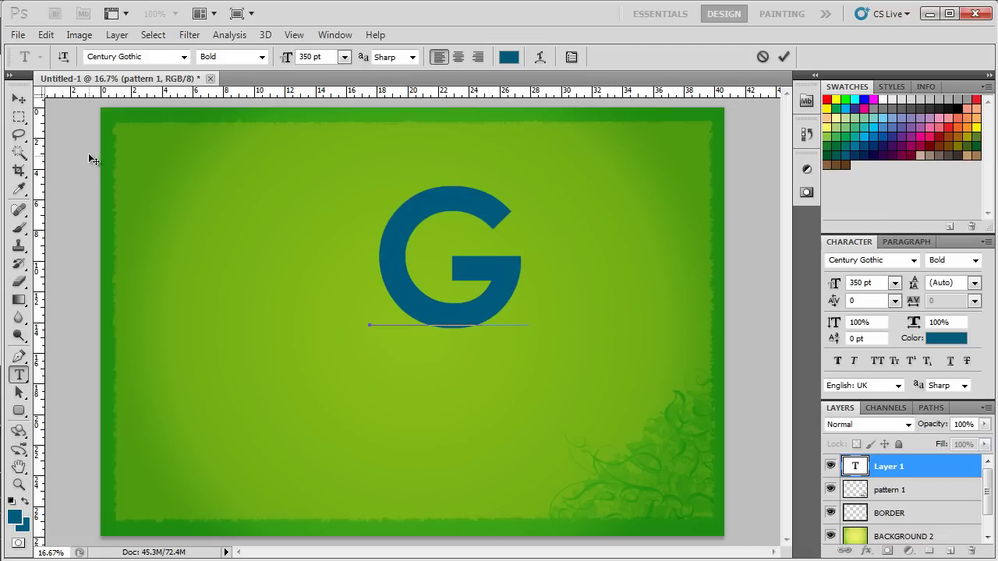
{"action": "left_click", "coordinate": [19, 100]}
{"action": "left_click_drag", "start_coordinate": [406, 296], "coordinate": [286, 359]}
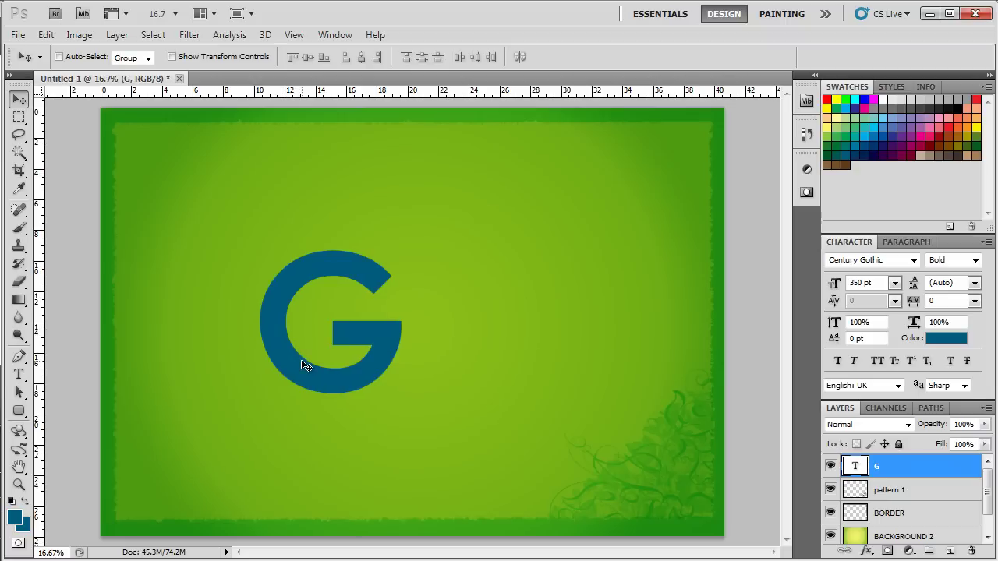
Step: Make the G text white and rasterize the G layer
{"action": "left_click", "coordinate": [936, 339]}
{"action": "left_click", "coordinate": [330, 142]}
{"action": "left_click_drag", "start_coordinate": [331, 143], "coordinate": [329, 136]}
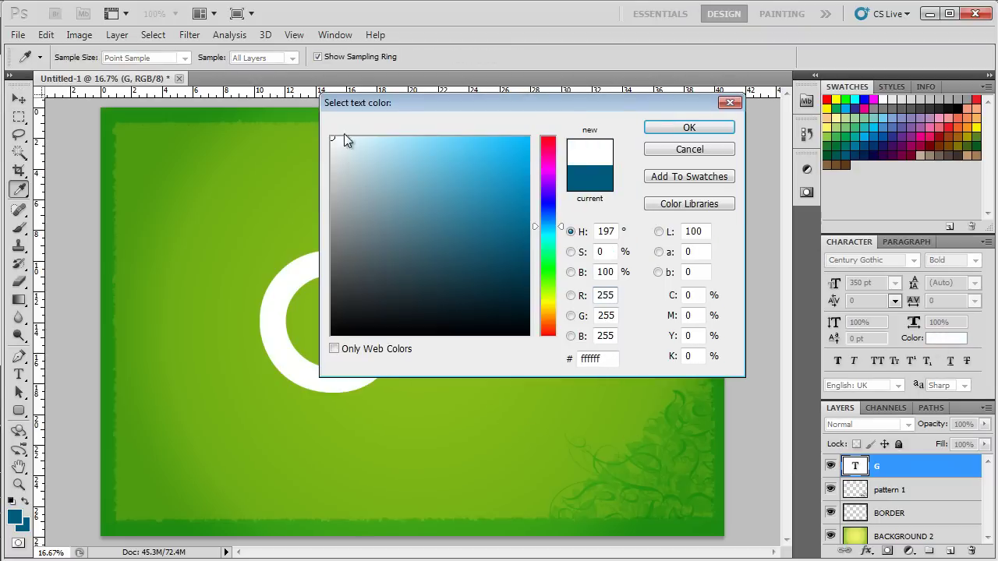
{"action": "left_click", "coordinate": [660, 129]}
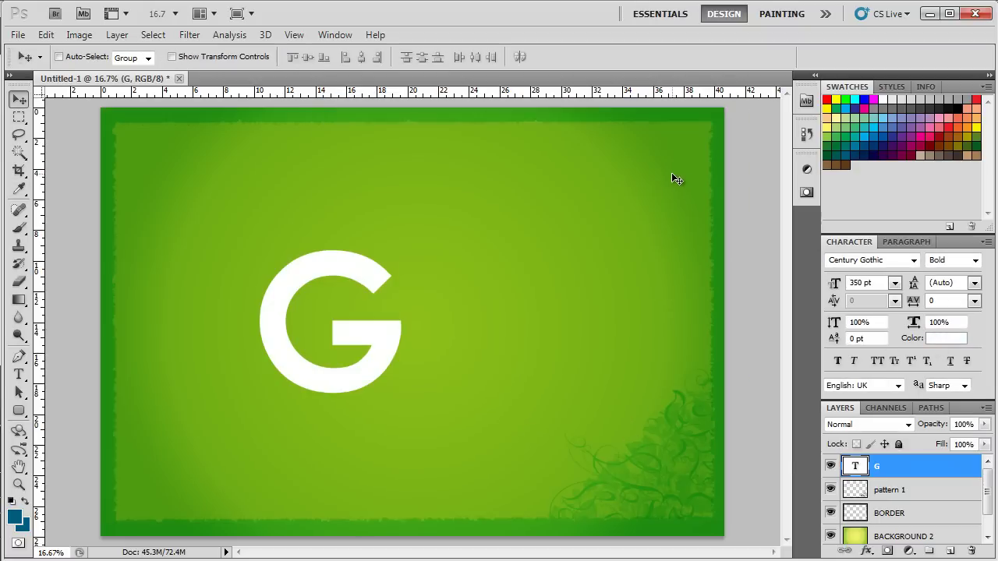
{"action": "right_click", "coordinate": [899, 467]}
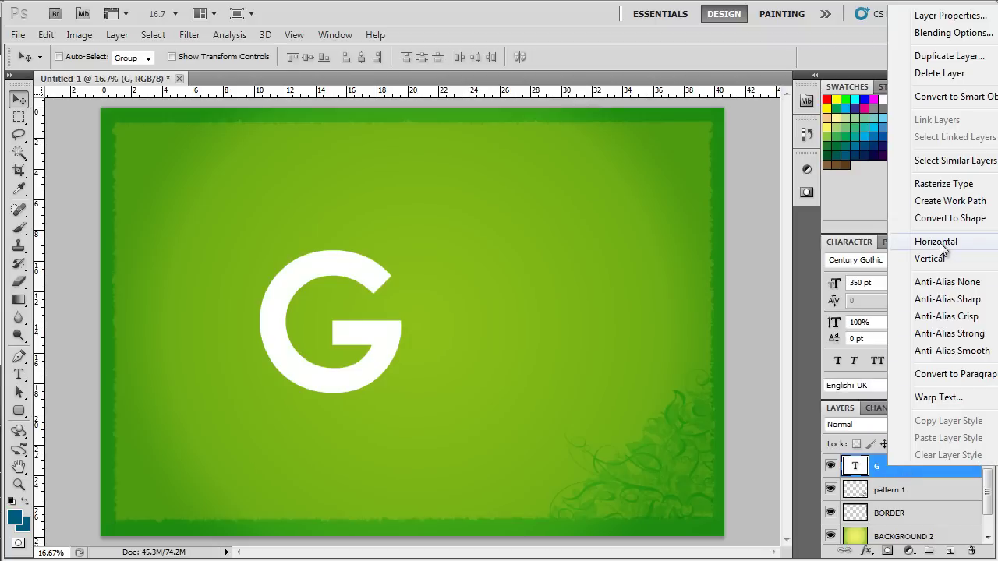
{"action": "left_click", "coordinate": [935, 187]}
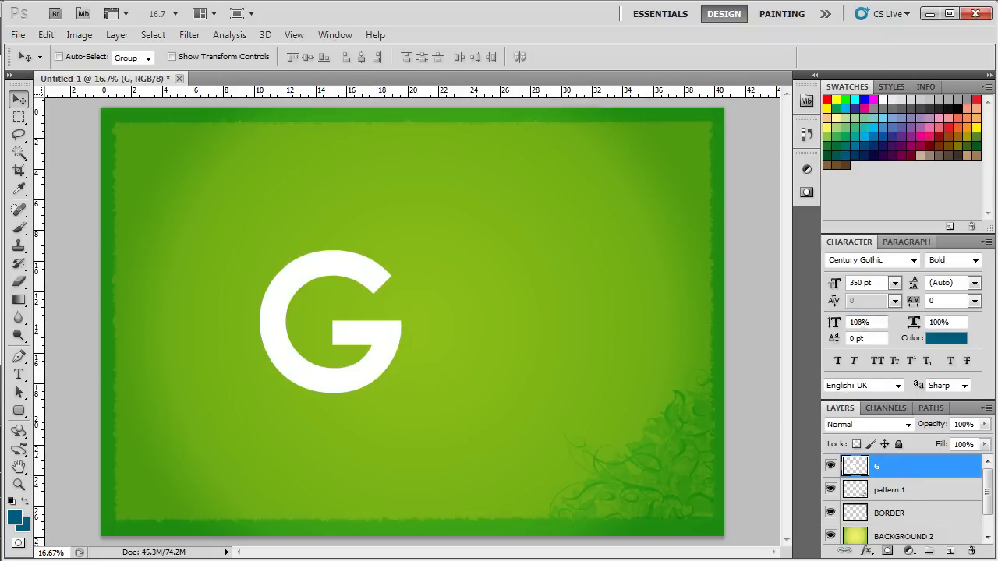
Step: Draw a paragraph text box over the G using Garamond at 11 pt
{"action": "key", "text": "t"}
{"action": "left_click_drag", "start_coordinate": [214, 211], "coordinate": [436, 428]}
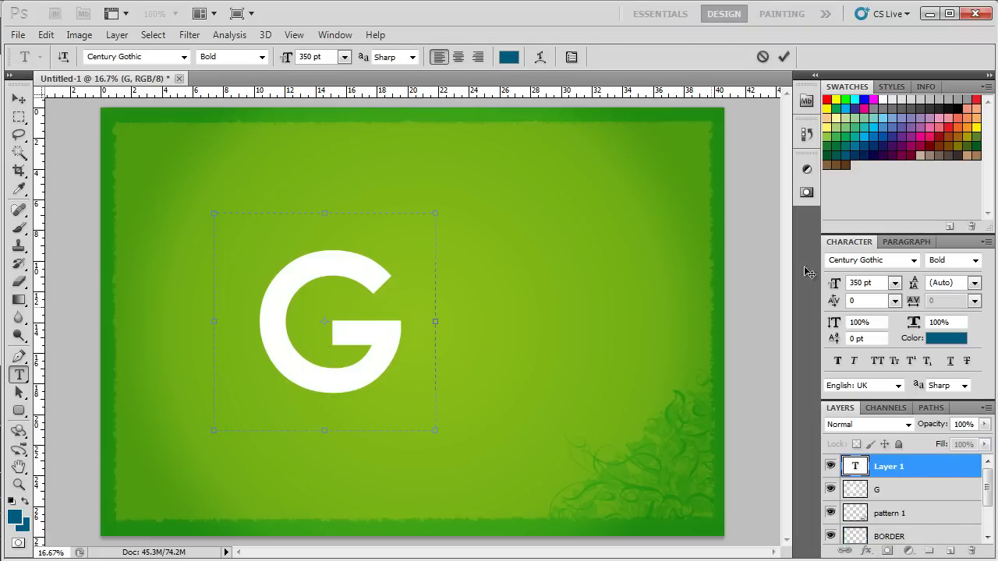
{"action": "left_click", "coordinate": [912, 260]}
{"action": "scroll", "coordinate": [914, 265], "scroll_direction": "down", "scroll_amount": 10}
{"action": "scroll", "coordinate": [914, 282], "scroll_direction": "down", "scroll_amount": 20}
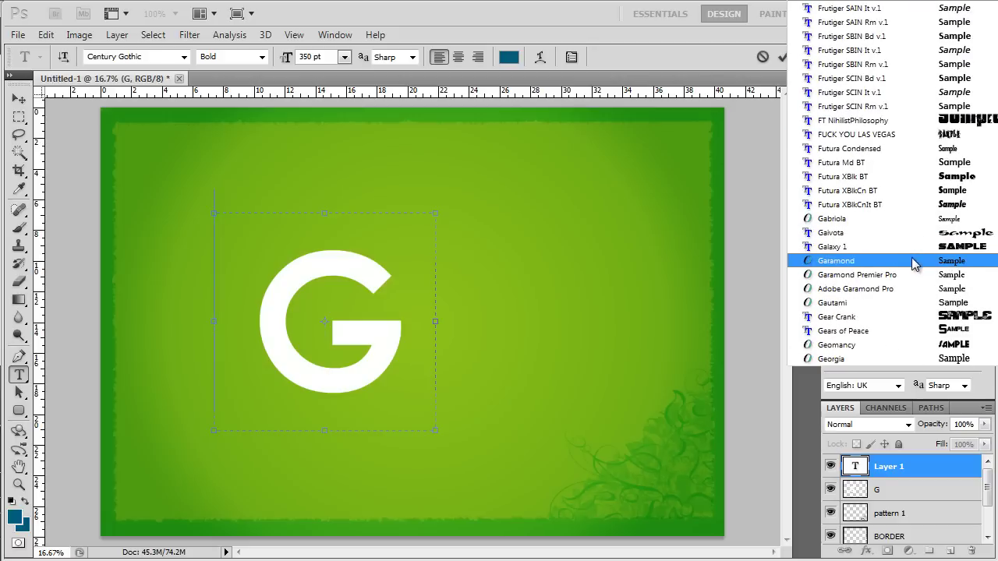
{"action": "left_click", "coordinate": [914, 264]}
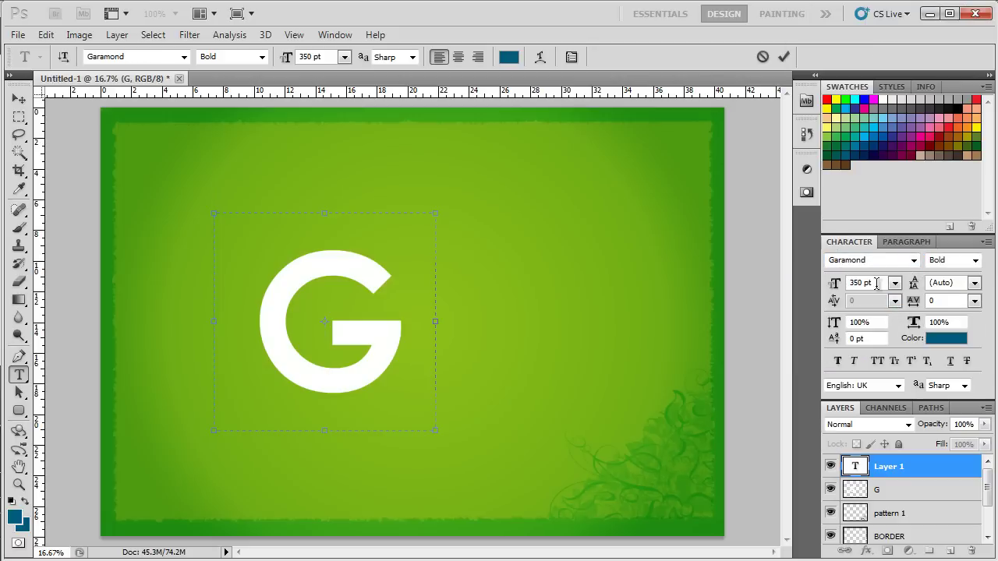
{"action": "left_click", "coordinate": [828, 290]}
{"action": "type", "text": "11"}
Step: Paste the repeated 'save the earth' text, commit it, and colour it white
{"action": "key", "text": "ctrl+v"}
{"action": "key", "text": "ctrl+Return"}
{"action": "left_click", "coordinate": [957, 340]}
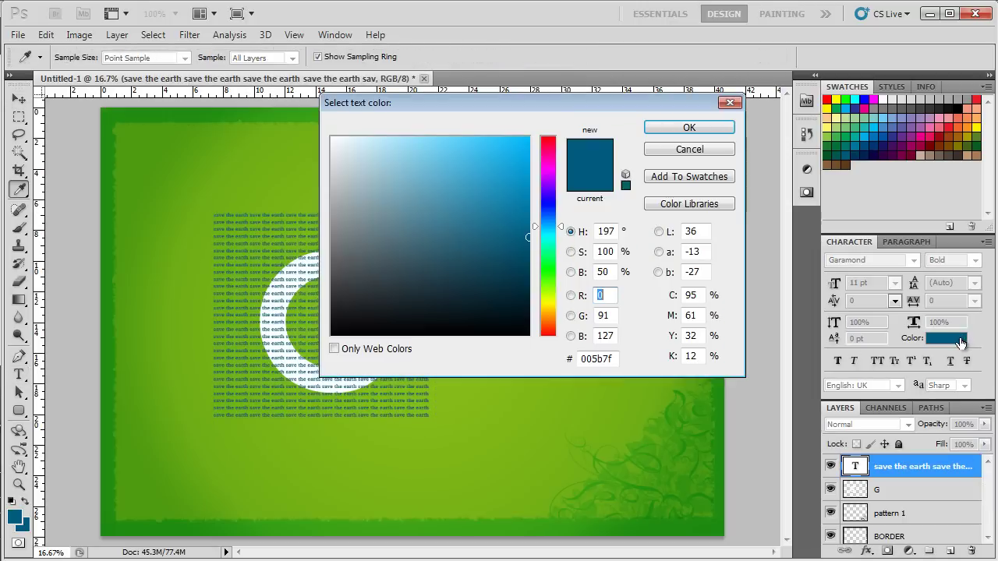
{"action": "left_click_drag", "start_coordinate": [367, 137], "coordinate": [321, 131]}
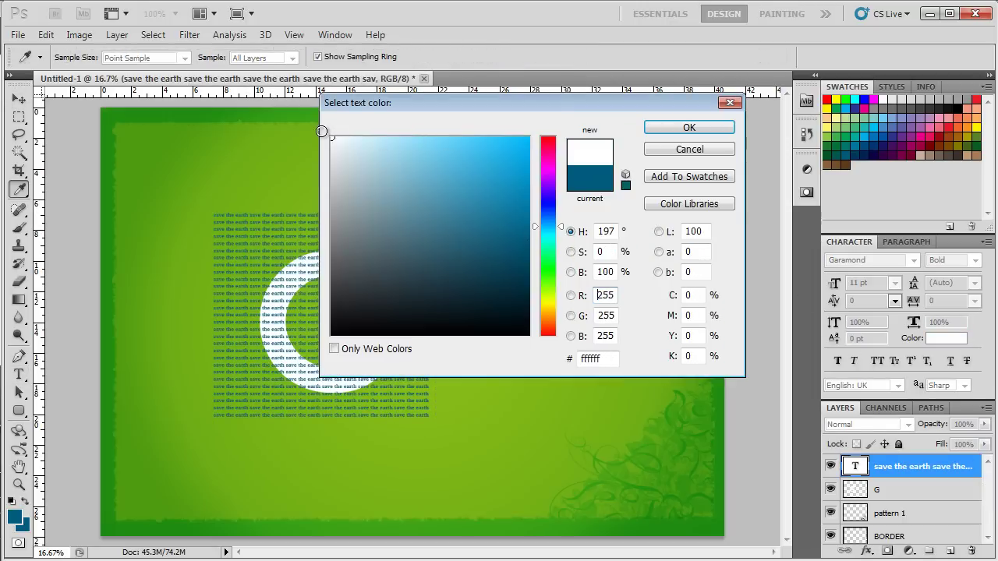
{"action": "left_click", "coordinate": [685, 128]}
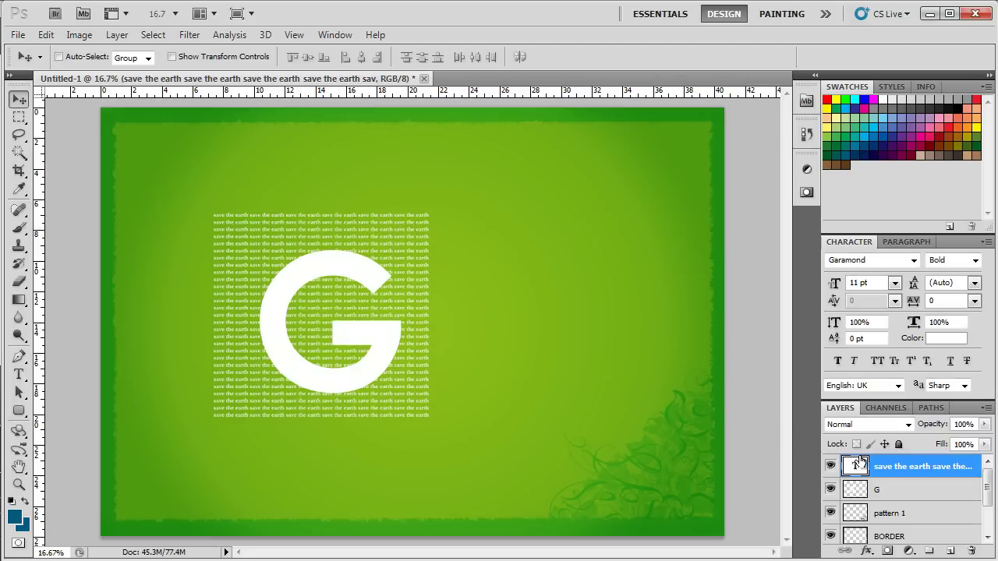
Step: Rasterize the 'save the earth' text and Magic Wand-select the white G shape
{"action": "right_click", "coordinate": [888, 469]}
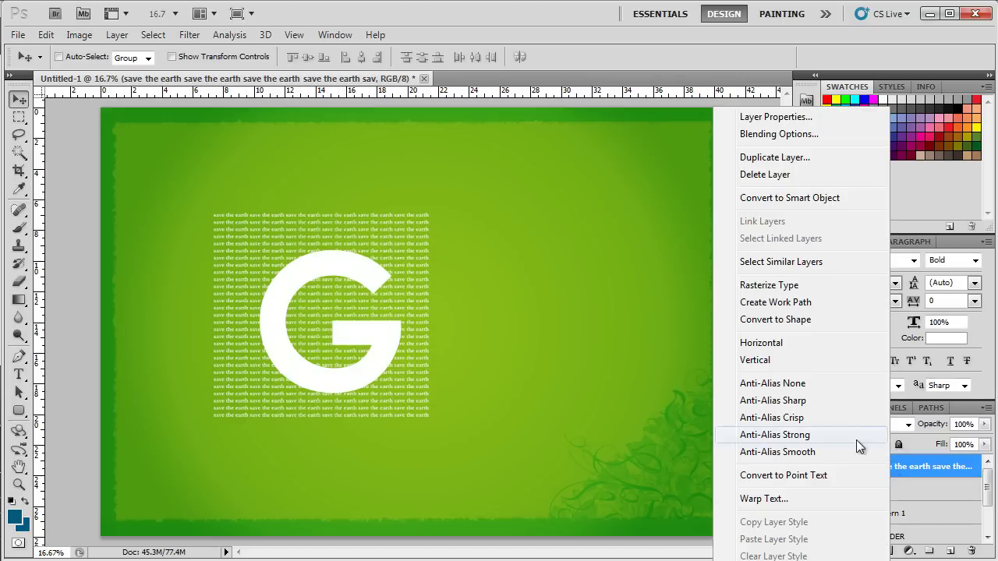
{"action": "left_click", "coordinate": [784, 286]}
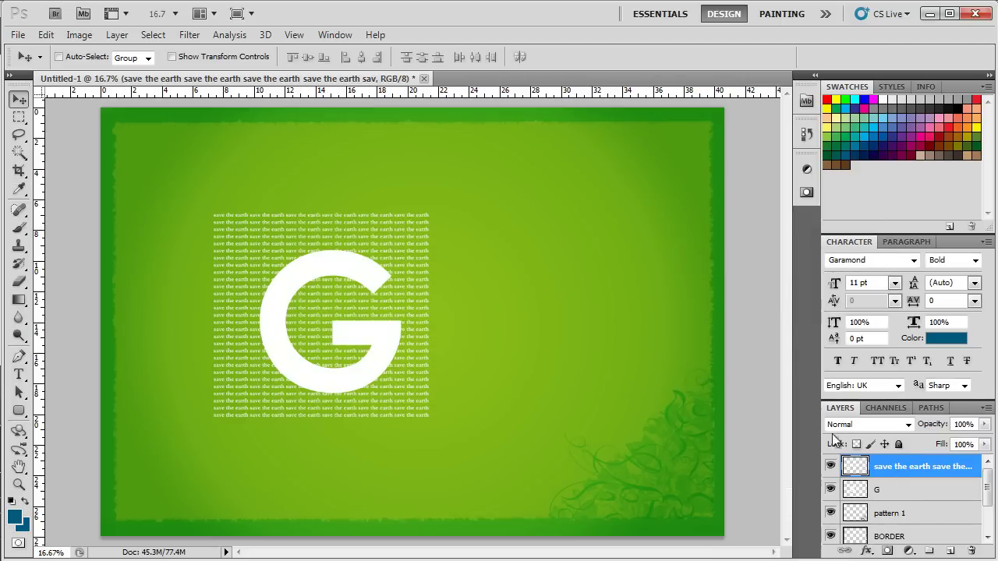
{"action": "left_click", "coordinate": [894, 492]}
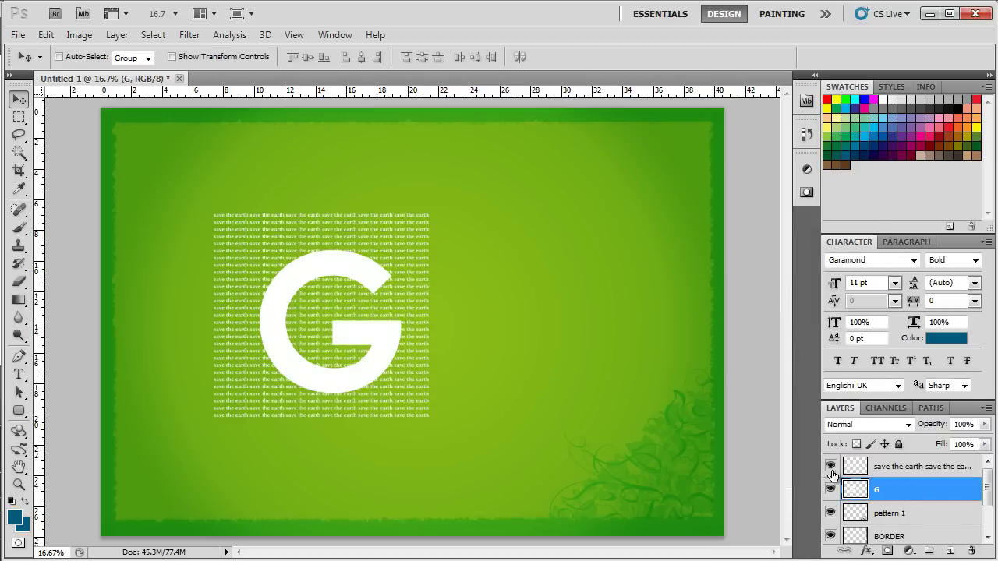
{"action": "left_click", "coordinate": [19, 152]}
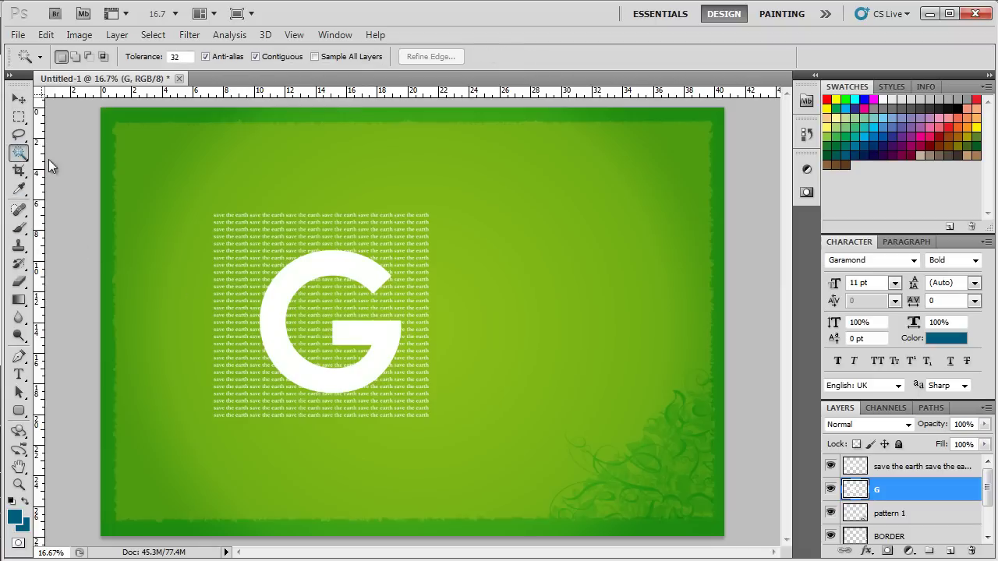
{"action": "left_click", "coordinate": [285, 287]}
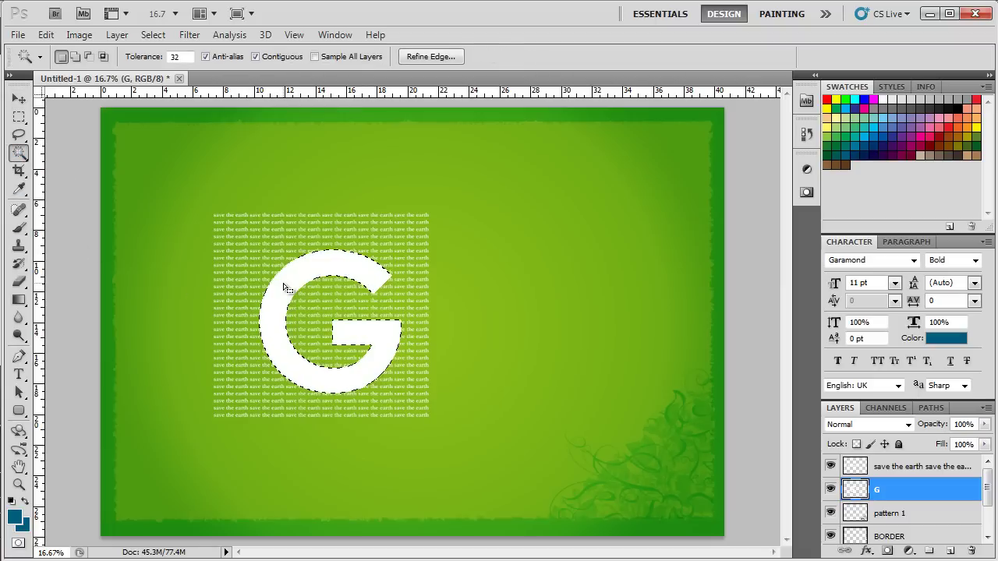
Step: Hide the G layer and delete the text outside the inverted G selection, then deselect
{"action": "left_click", "coordinate": [859, 467]}
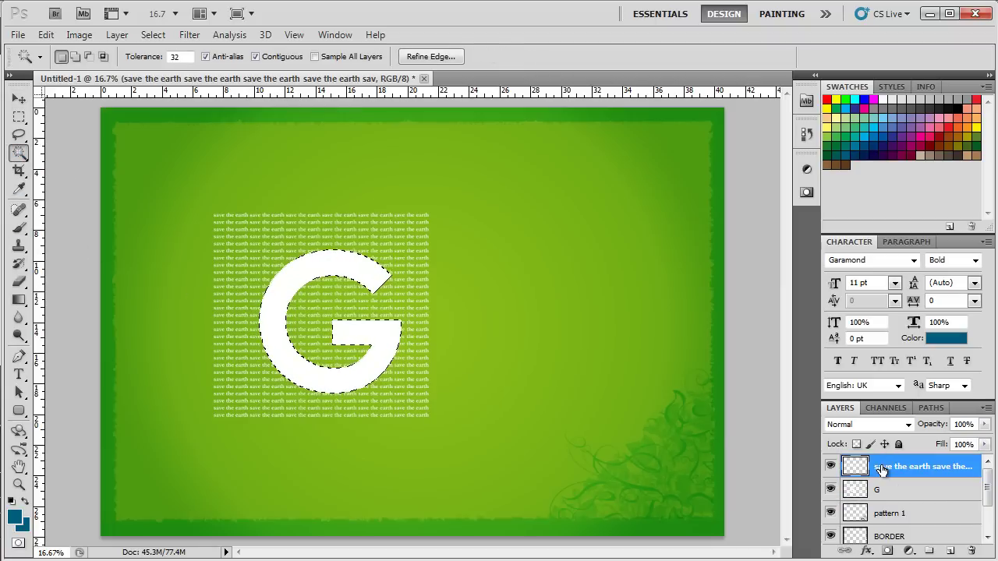
{"action": "left_click", "coordinate": [830, 489]}
{"action": "key", "text": "ctrl+shift+i"}
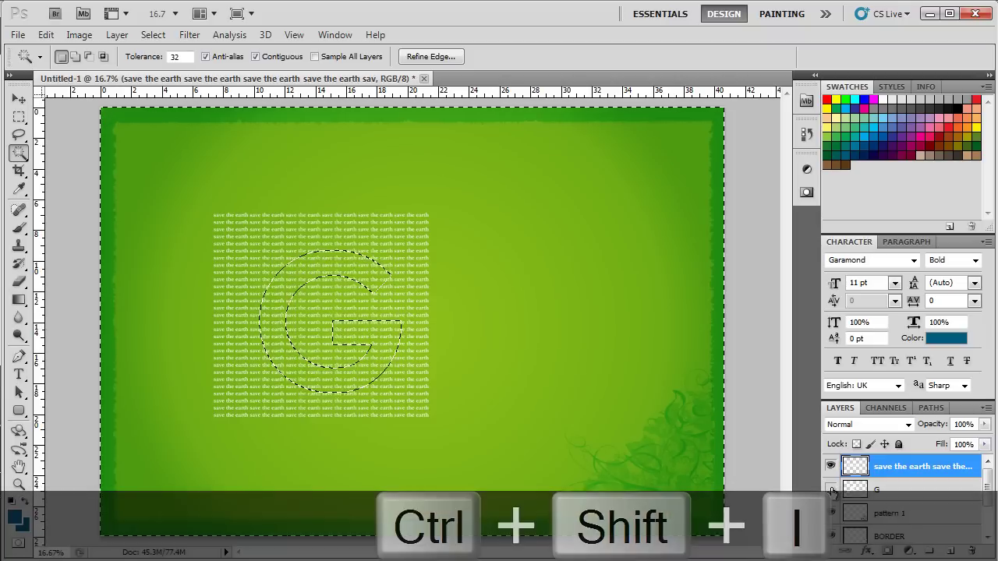
{"action": "key", "text": "Delete"}
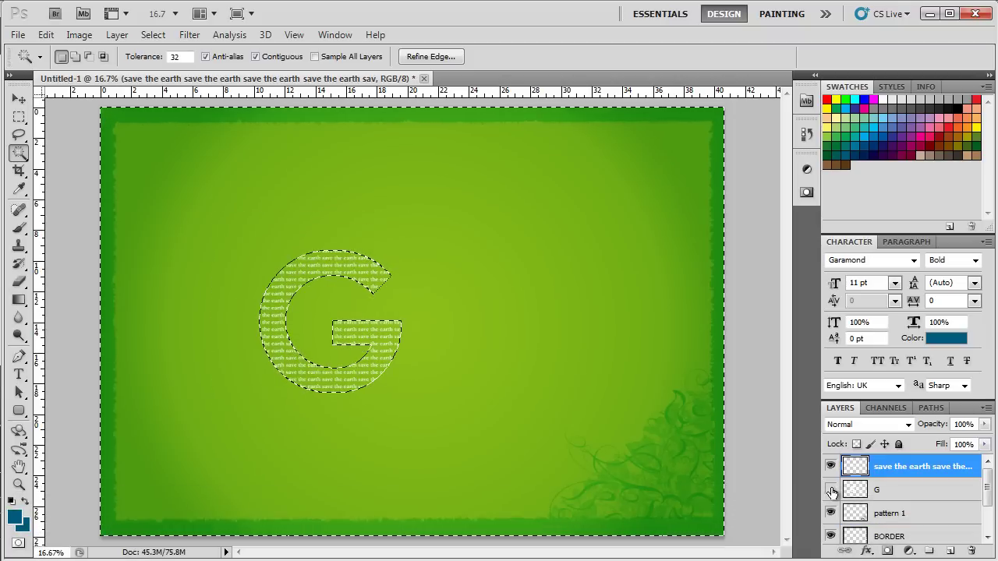
{"action": "key", "text": "ctrl+d"}
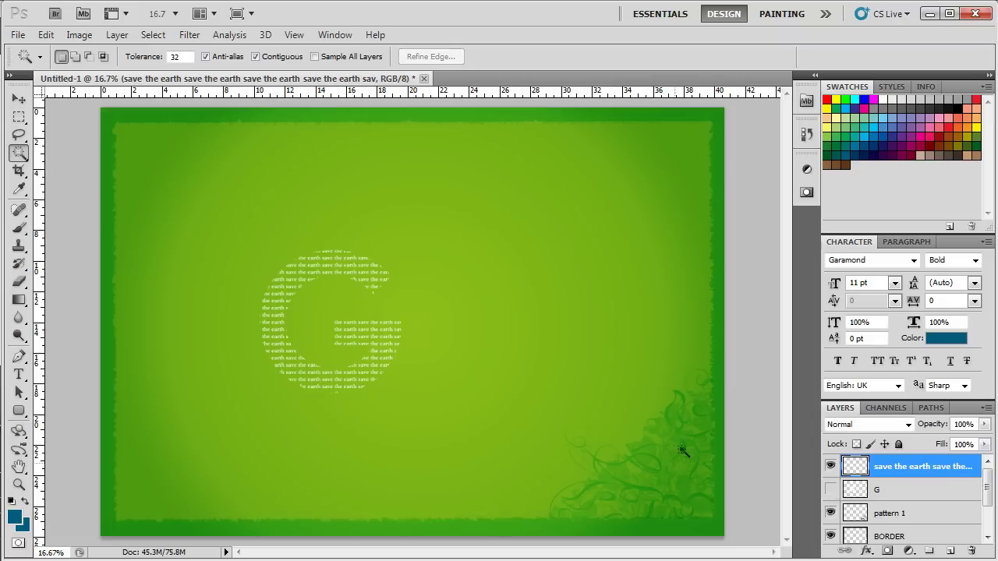
Step: Enable Outer Glow on the 'save the earth' layer with a dark green glow colour
{"action": "double_click", "coordinate": [914, 462]}
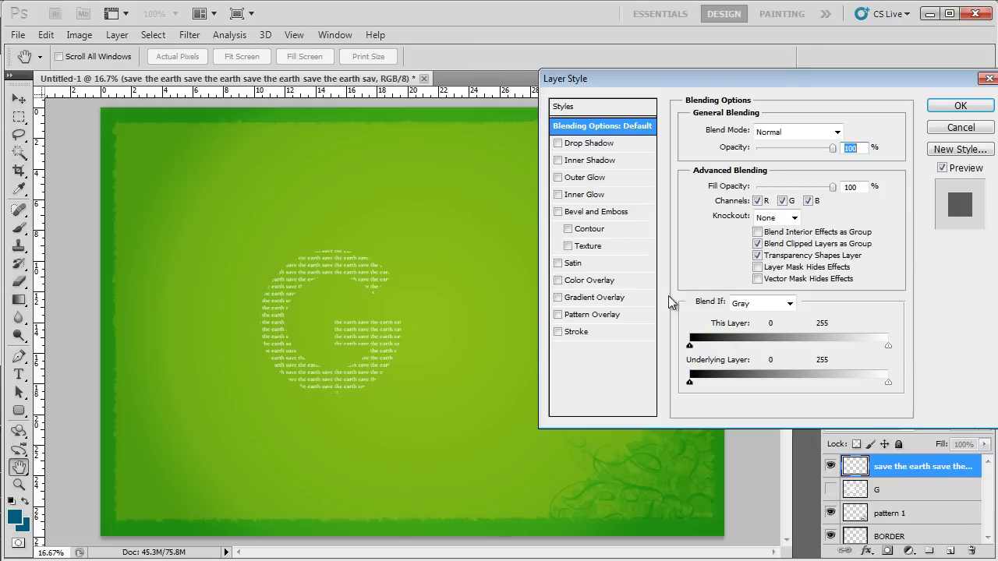
{"action": "left_click", "coordinate": [579, 181]}
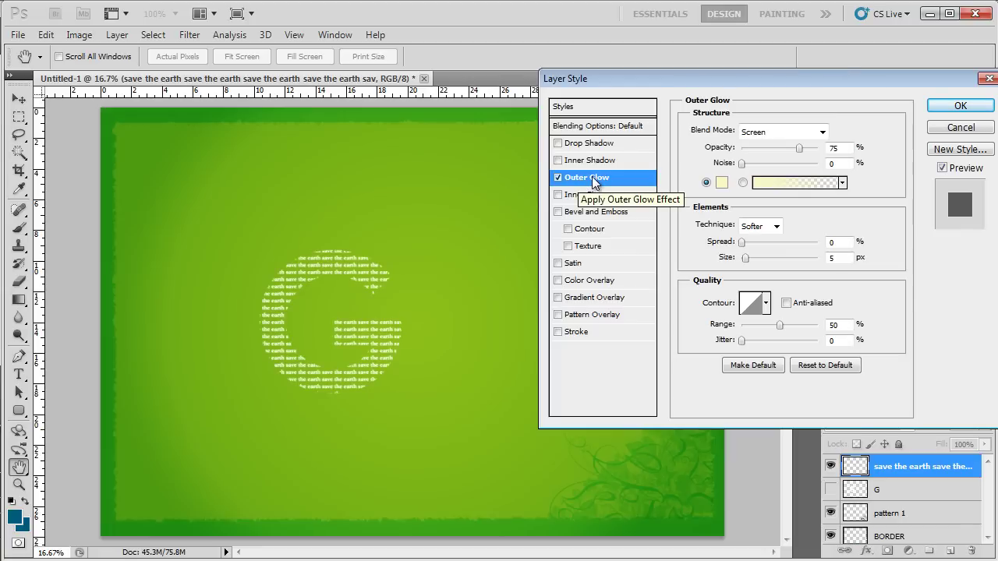
{"action": "left_click_drag", "start_coordinate": [712, 79], "coordinate": [705, 79]}
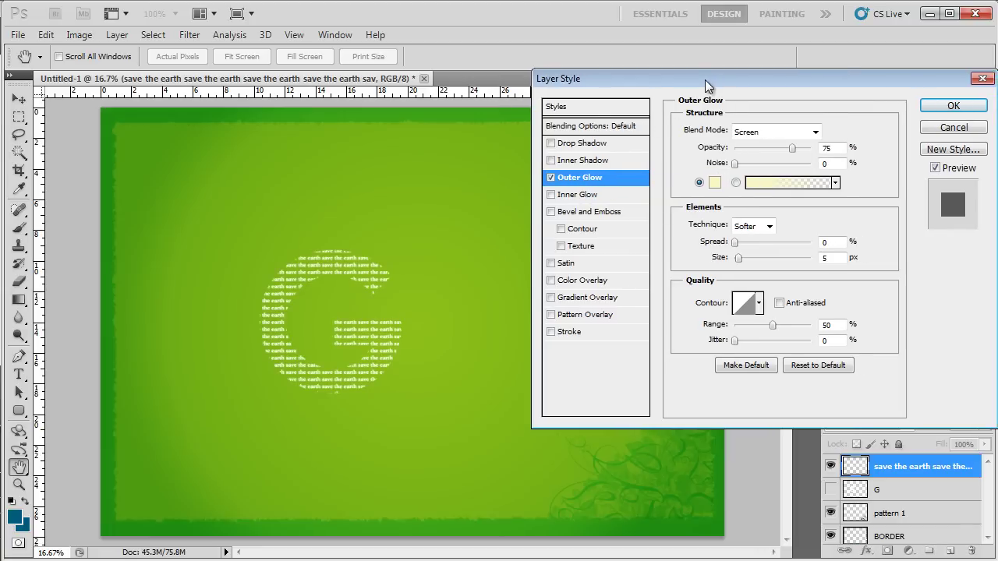
{"action": "left_click", "coordinate": [716, 182]}
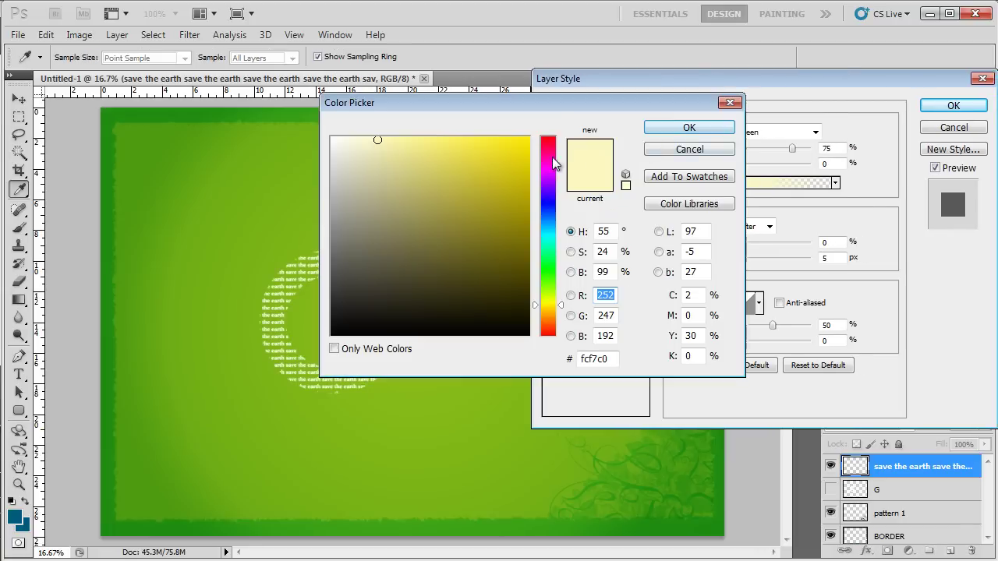
{"action": "left_click", "coordinate": [549, 272]}
{"action": "left_click_drag", "start_coordinate": [519, 229], "coordinate": [527, 226]}
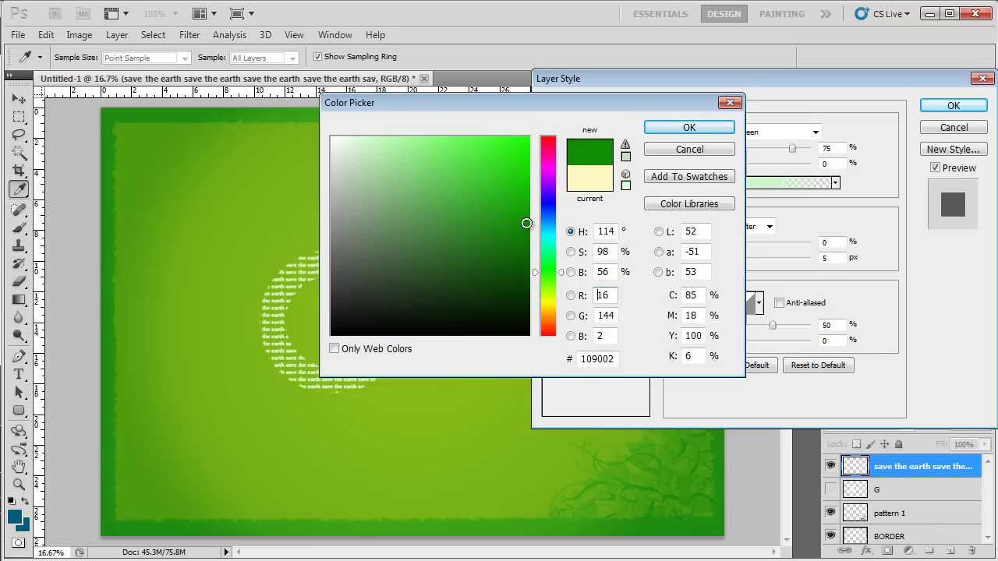
{"action": "left_click", "coordinate": [691, 128]}
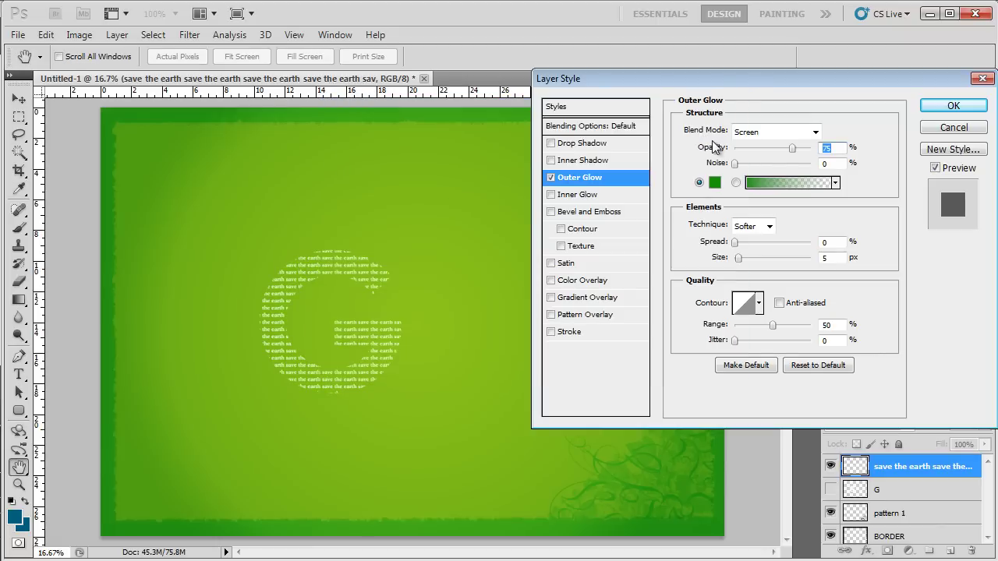
Step: Set the glow's blend mode to Color Dodge and apply the layer style
{"action": "left_click", "coordinate": [815, 132]}
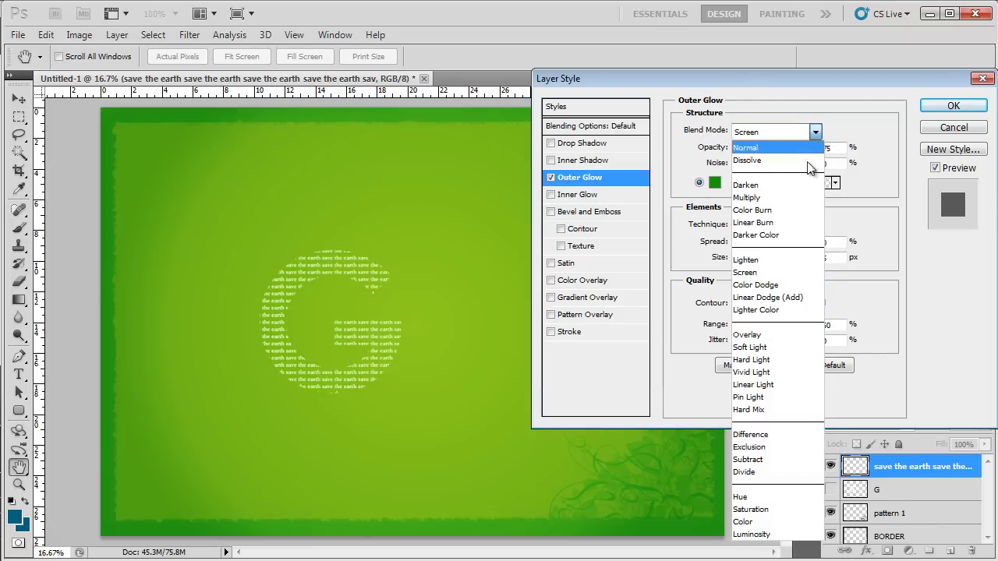
{"action": "left_click", "coordinate": [768, 285]}
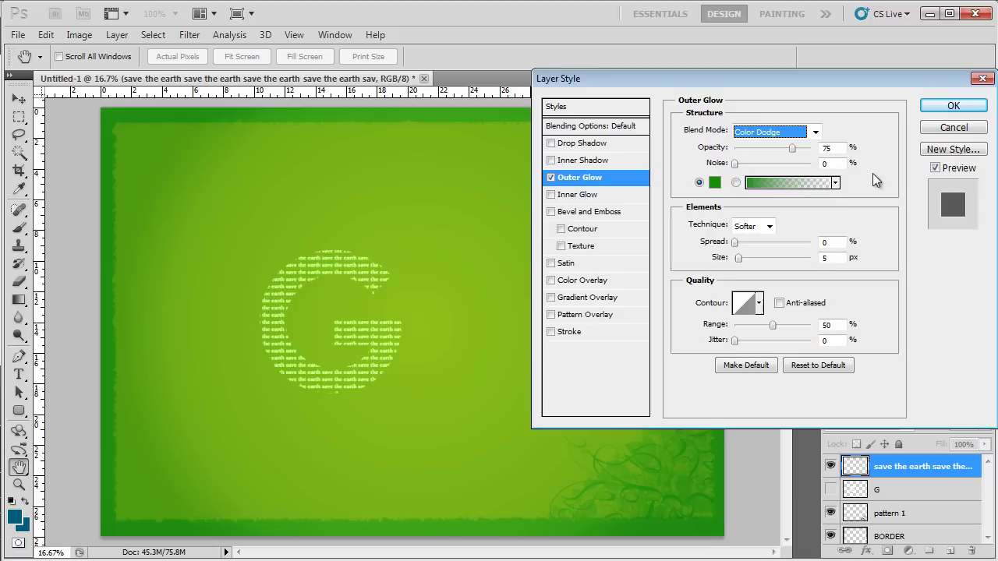
{"action": "left_click", "coordinate": [953, 105]}
{"action": "key", "text": "w"}
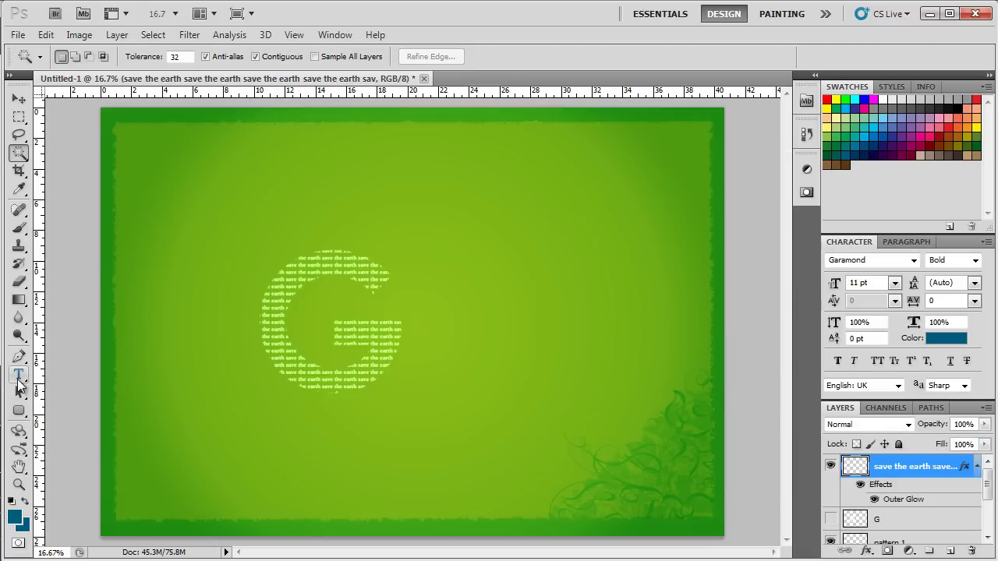
Step: Commit the white O and REEN lettering and nudge REEN left under the O
{"action": "left_click", "coordinate": [20, 377]}
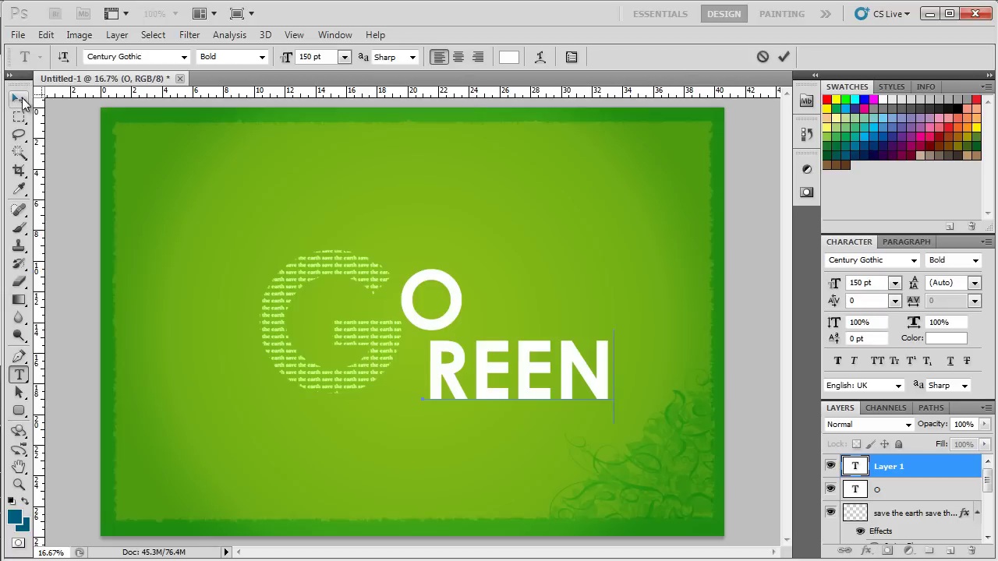
{"action": "left_click", "coordinate": [20, 100]}
{"action": "left_click_drag", "start_coordinate": [432, 350], "coordinate": [419, 353]}
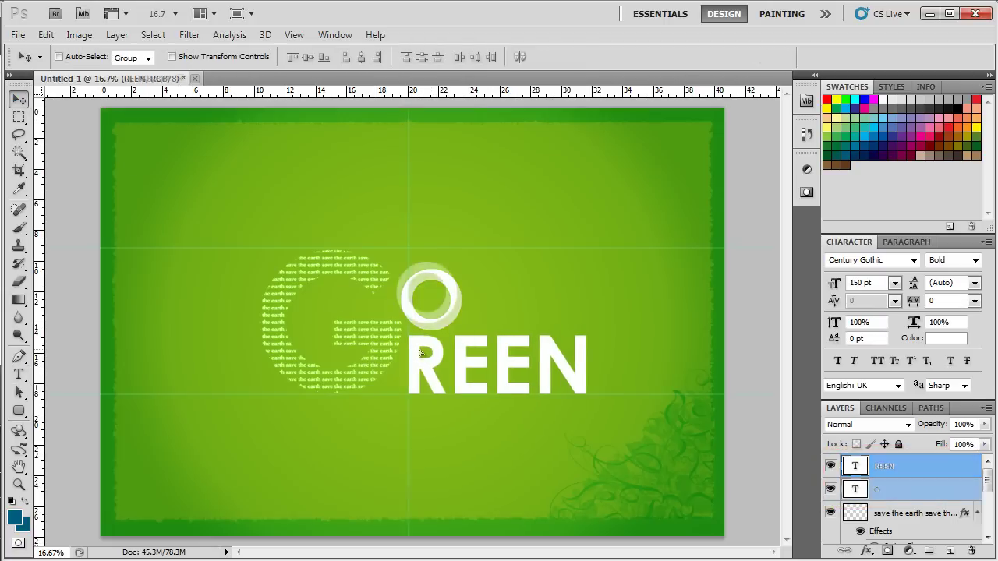
{"action": "left_click", "coordinate": [881, 488]}
{"action": "left_click", "coordinate": [904, 468]}
Step: Add a new empty layer and name it PATTERN 2
{"action": "left_click", "coordinate": [949, 550]}
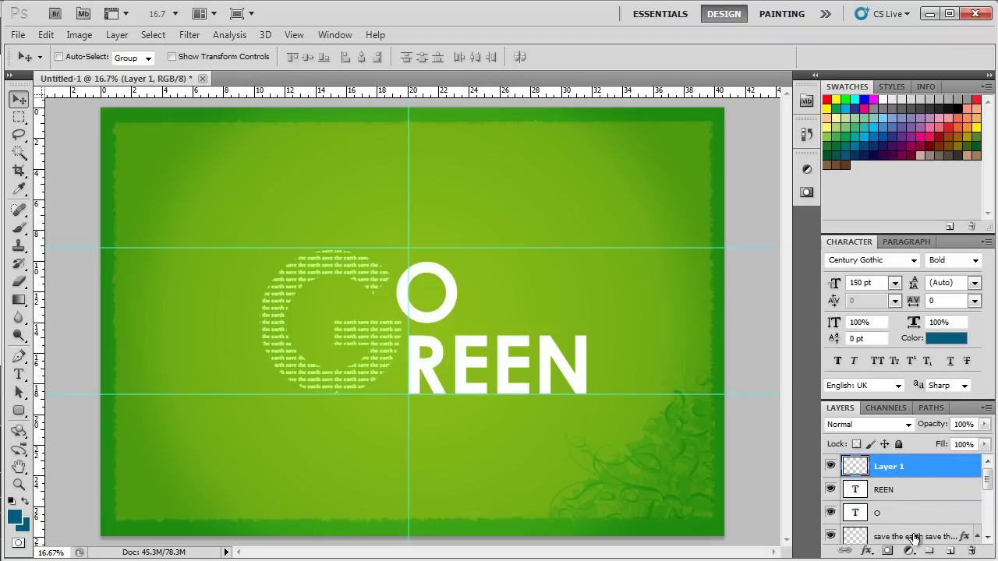
{"action": "double_click", "coordinate": [894, 466]}
{"action": "type", "text": "PATTERN 2"}
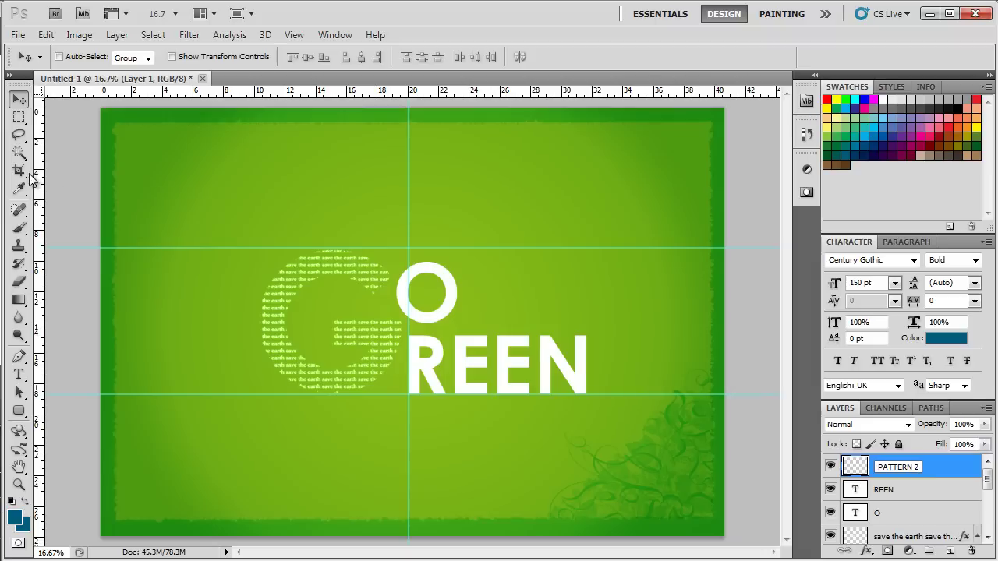
Step: Select the Brush tool with the 882 grass brush preset
{"action": "left_click", "coordinate": [18, 227]}
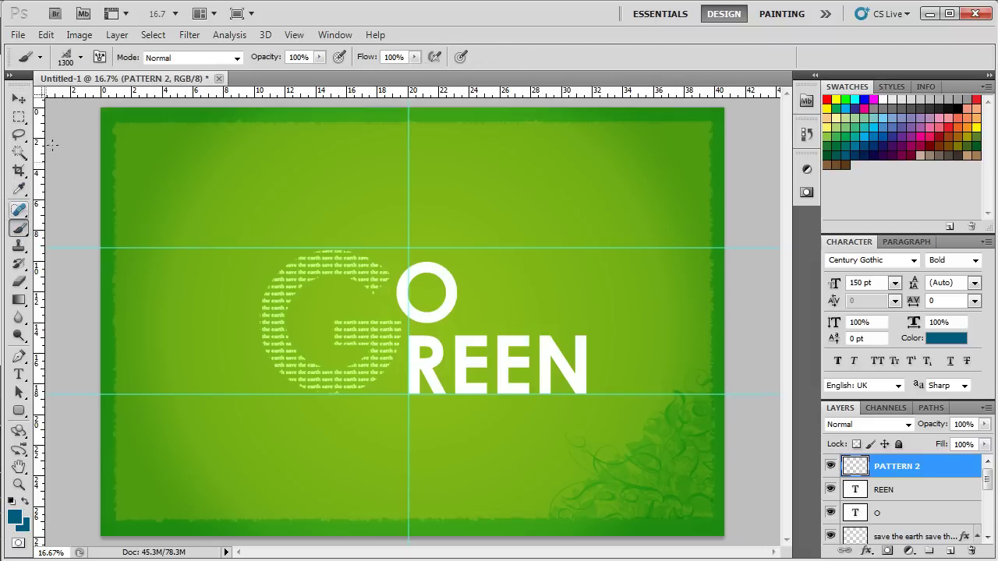
{"action": "left_click", "coordinate": [81, 57]}
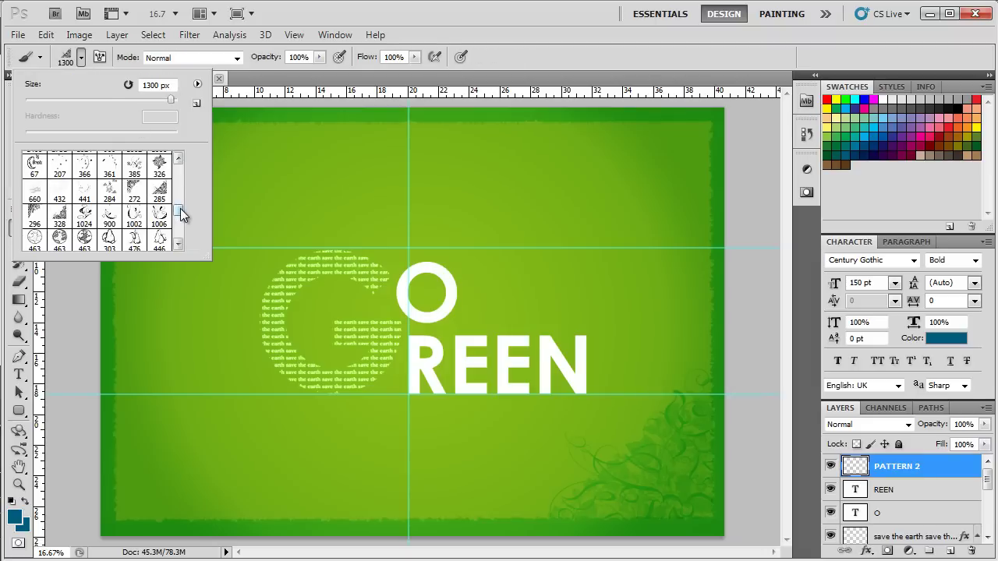
{"action": "scroll", "coordinate": [180, 209], "scroll_direction": "down", "scroll_amount": 3}
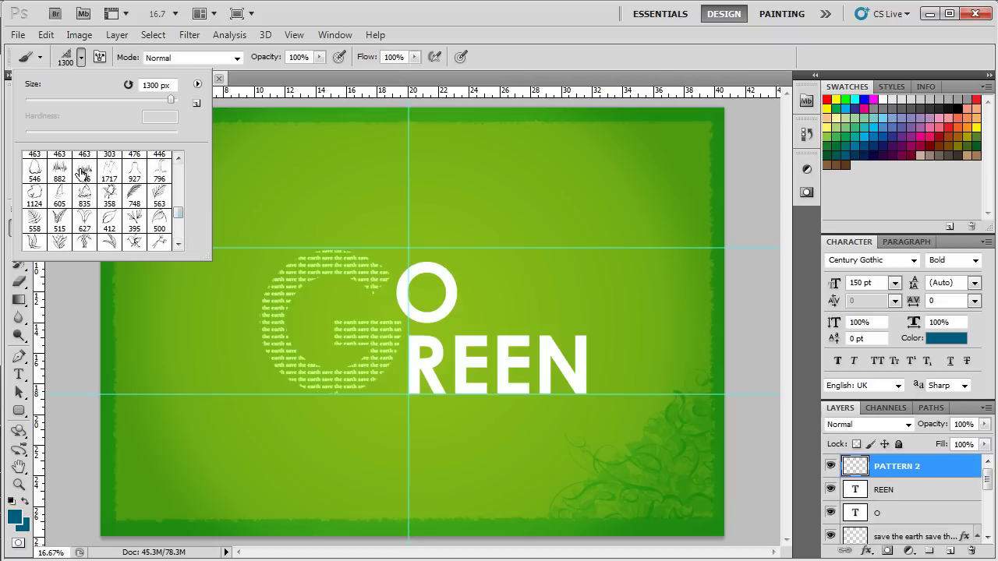
{"action": "left_click", "coordinate": [60, 170]}
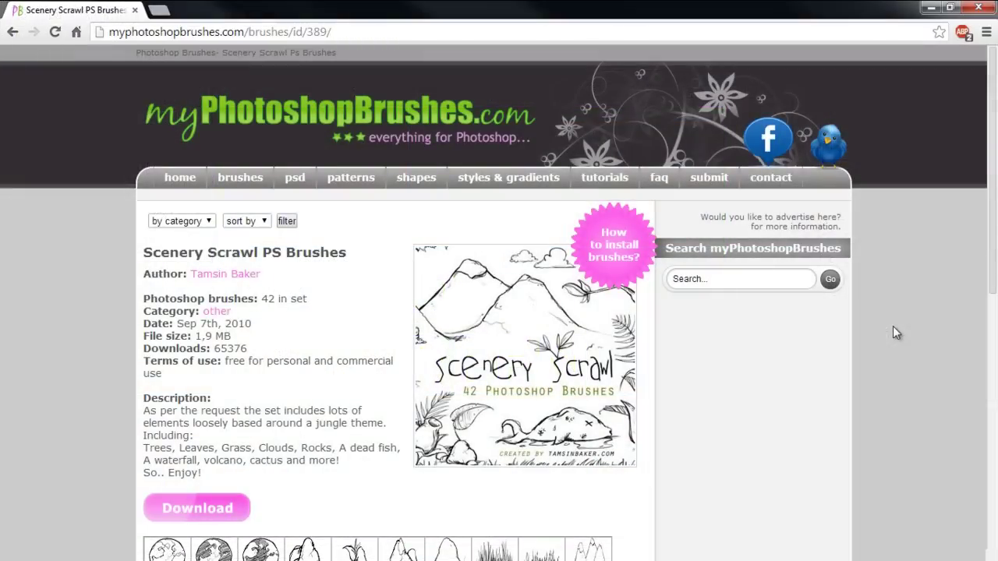
Step: Look over the Scenery Scrawl brush thumbnails, then paint a white grass strip beneath the G
{"action": "scroll", "coordinate": [894, 328], "scroll_direction": "down", "scroll_amount": 3}
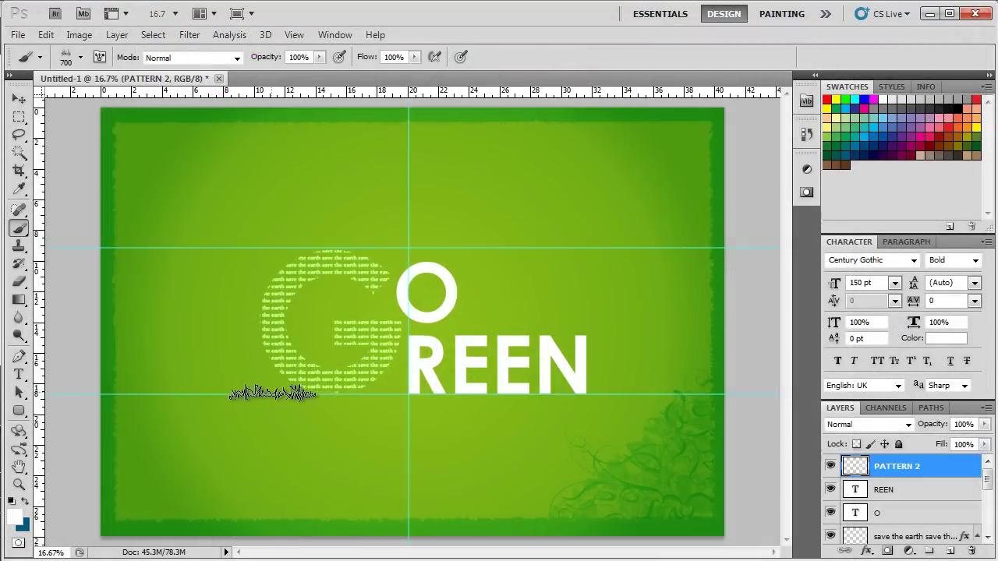
{"action": "left_click_drag", "start_coordinate": [272, 394], "coordinate": [507, 394]}
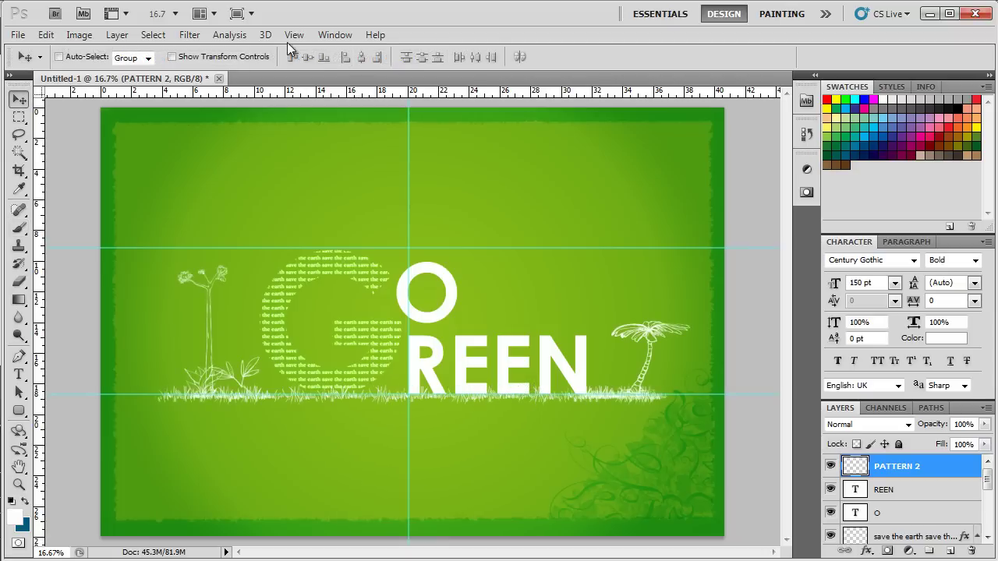